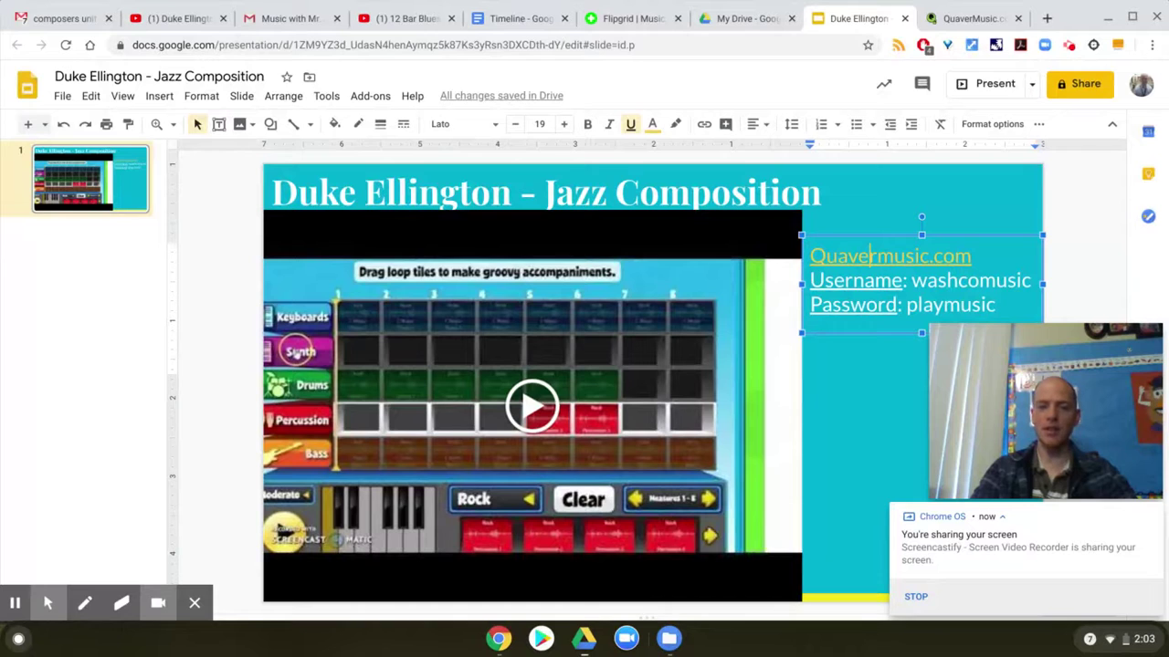
Follow the Quavermusic.com link on the jazz composition slide into a new browser tab.
{"action": "left_click", "coordinate": [859, 256]}
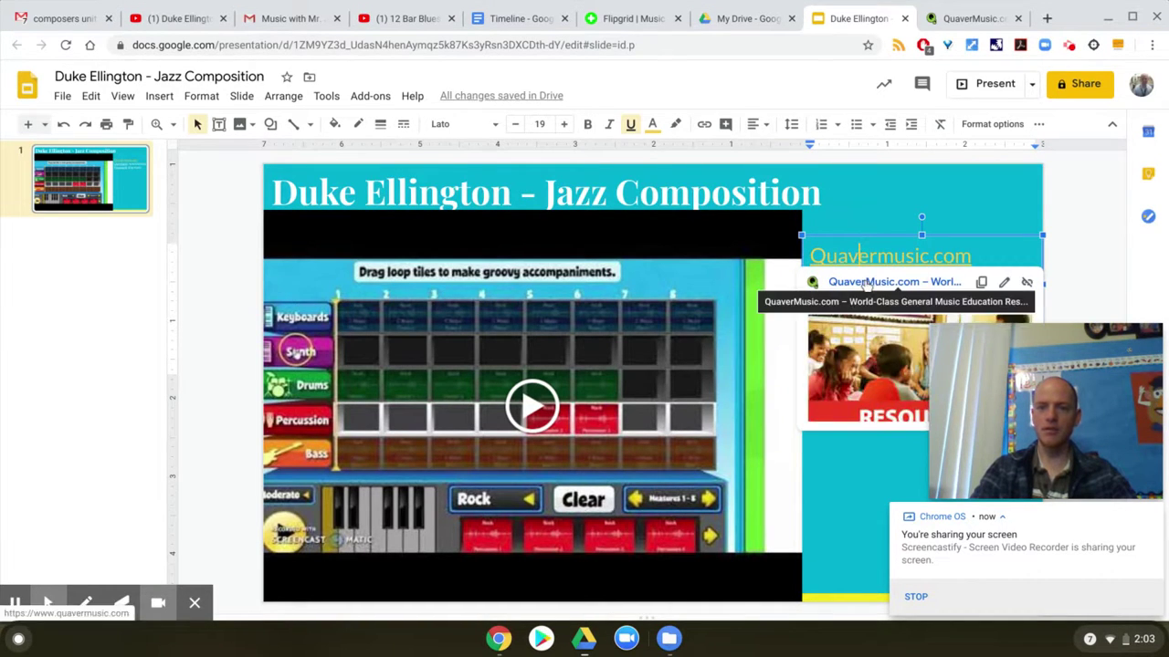
{"action": "left_click", "coordinate": [865, 282]}
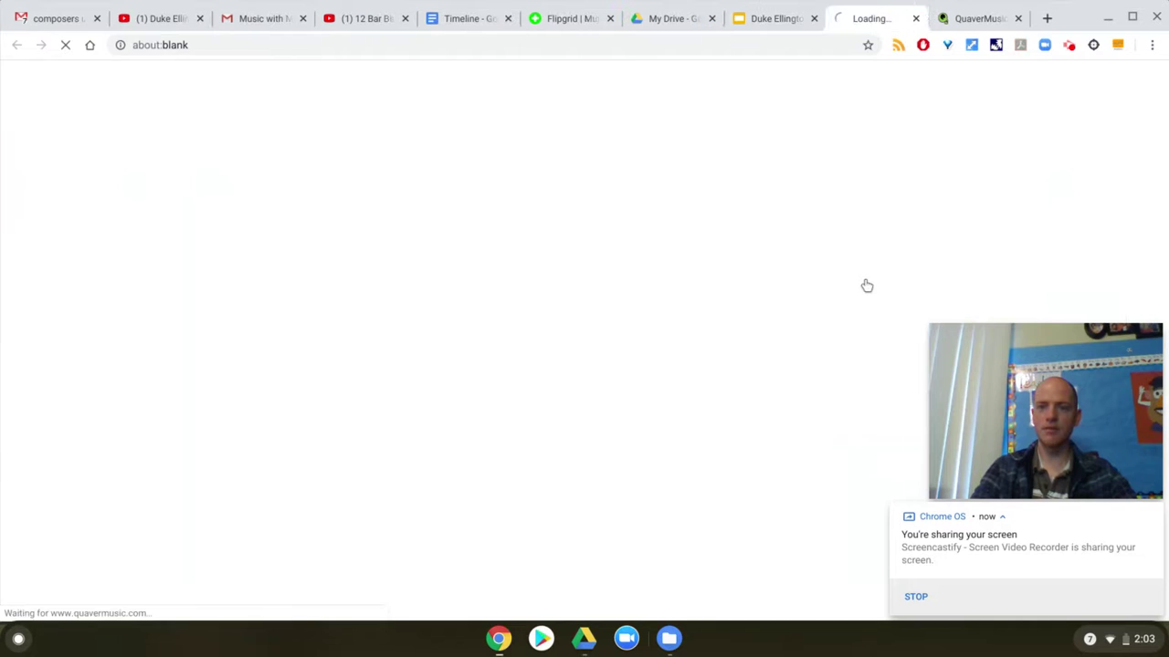
Close the duplicate tab and log in with the class username and password from the slide.
{"action": "left_click", "coordinate": [1017, 18]}
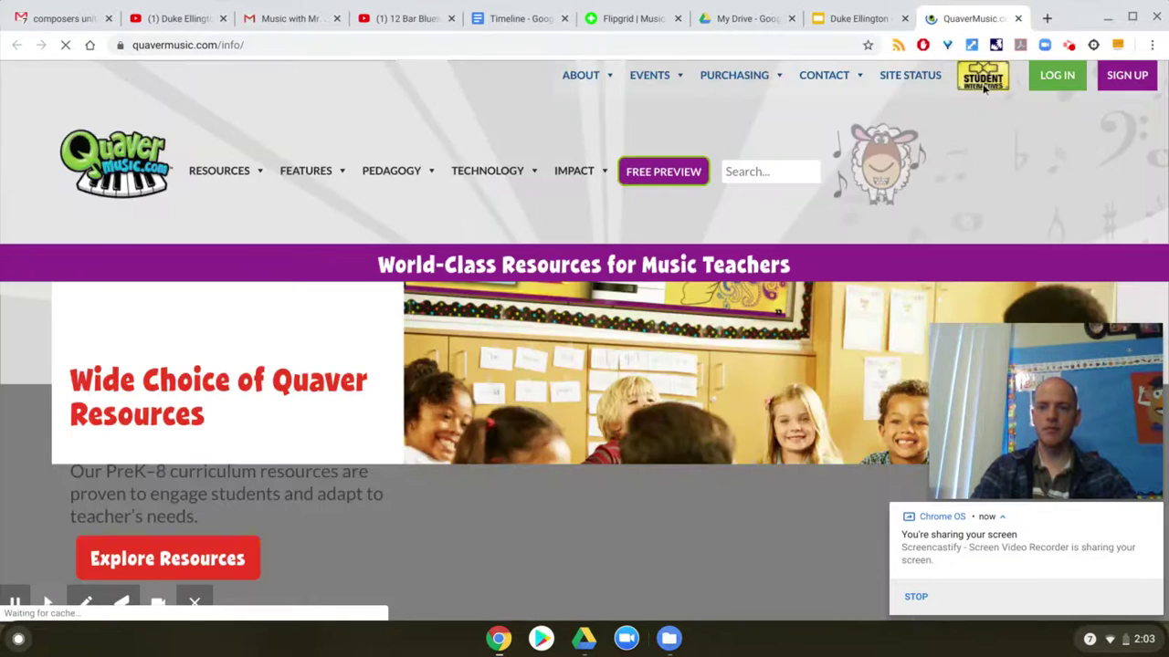
{"action": "left_click", "coordinate": [1050, 81]}
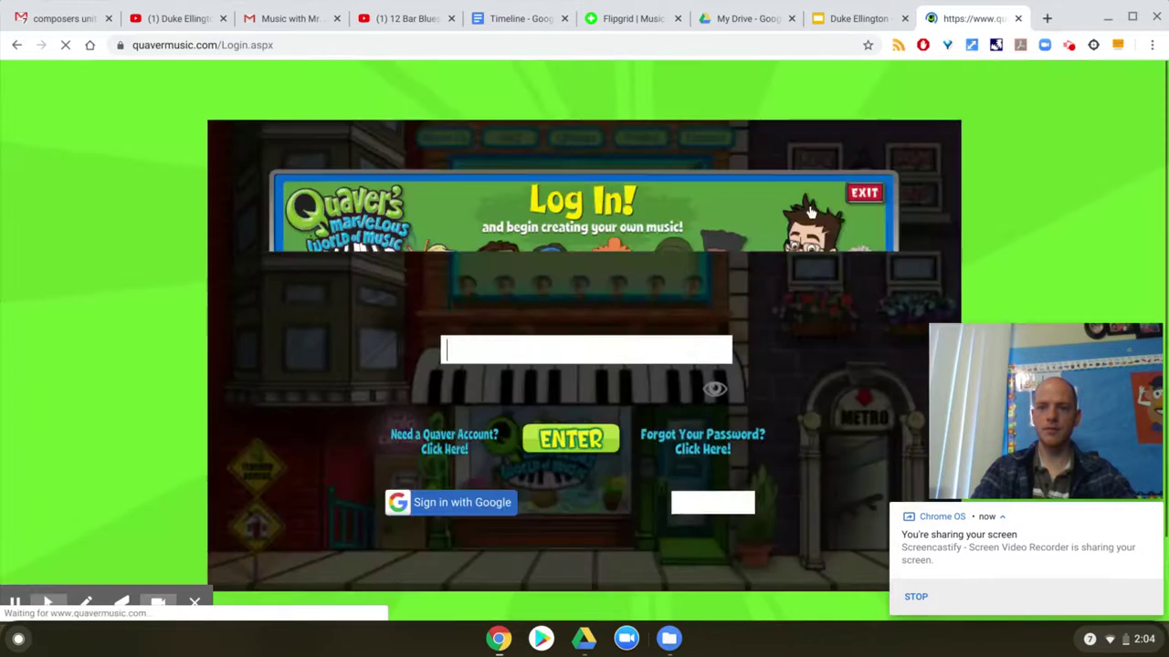
{"action": "left_click", "coordinate": [857, 19]}
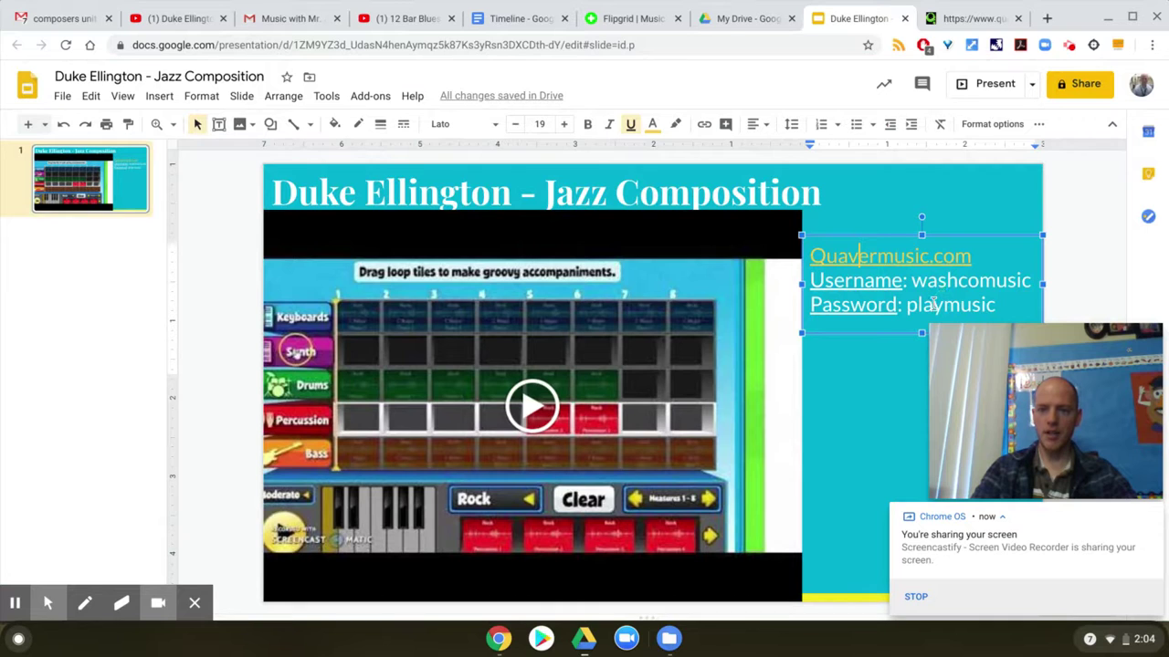
{"action": "left_click", "coordinate": [954, 17]}
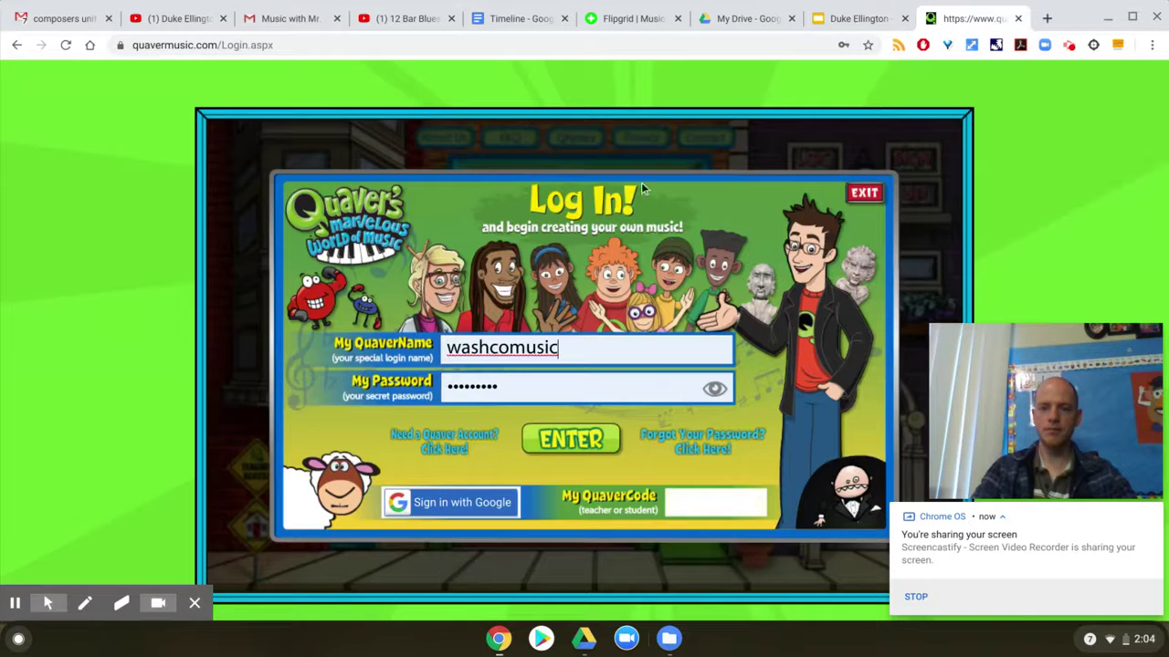
{"action": "left_click", "coordinate": [714, 388]}
{"action": "left_click", "coordinate": [571, 441]}
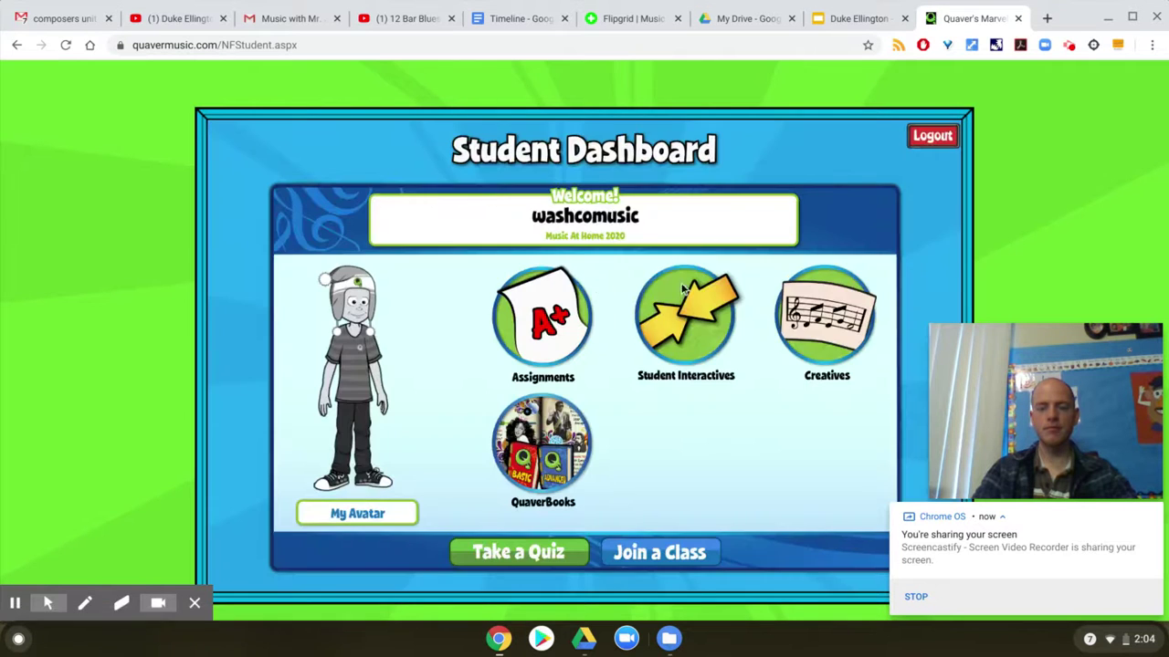
Launch QGrooves Lite from the Creatives section of the Student Dashboard.
{"action": "left_click", "coordinate": [801, 321]}
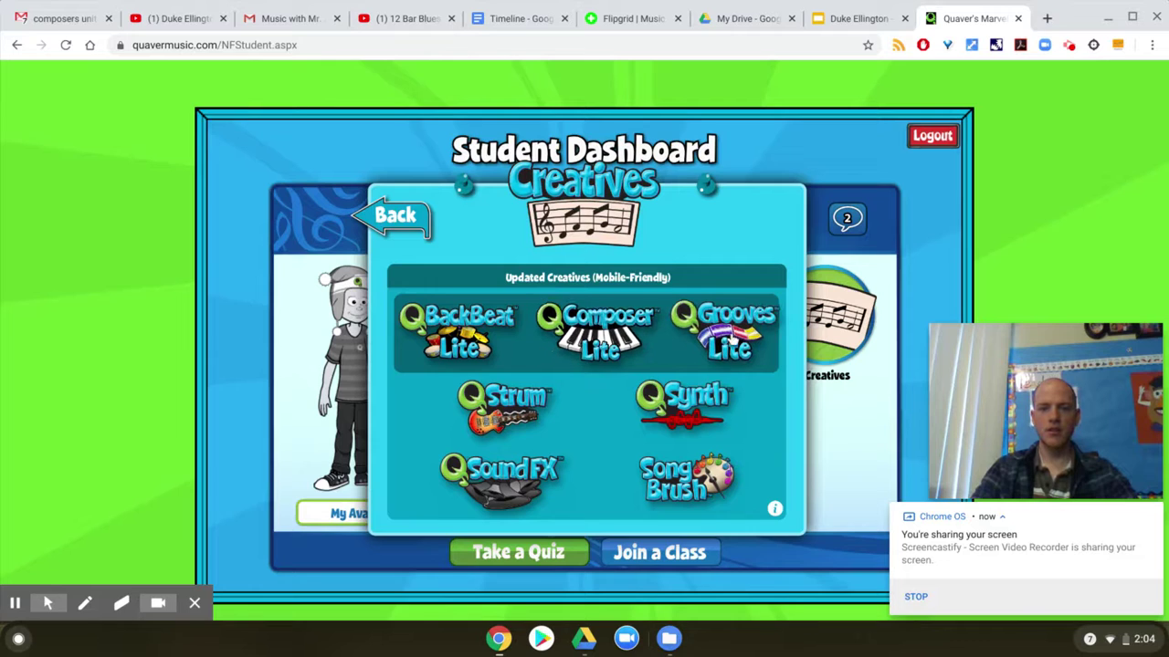
{"action": "left_click", "coordinate": [732, 339]}
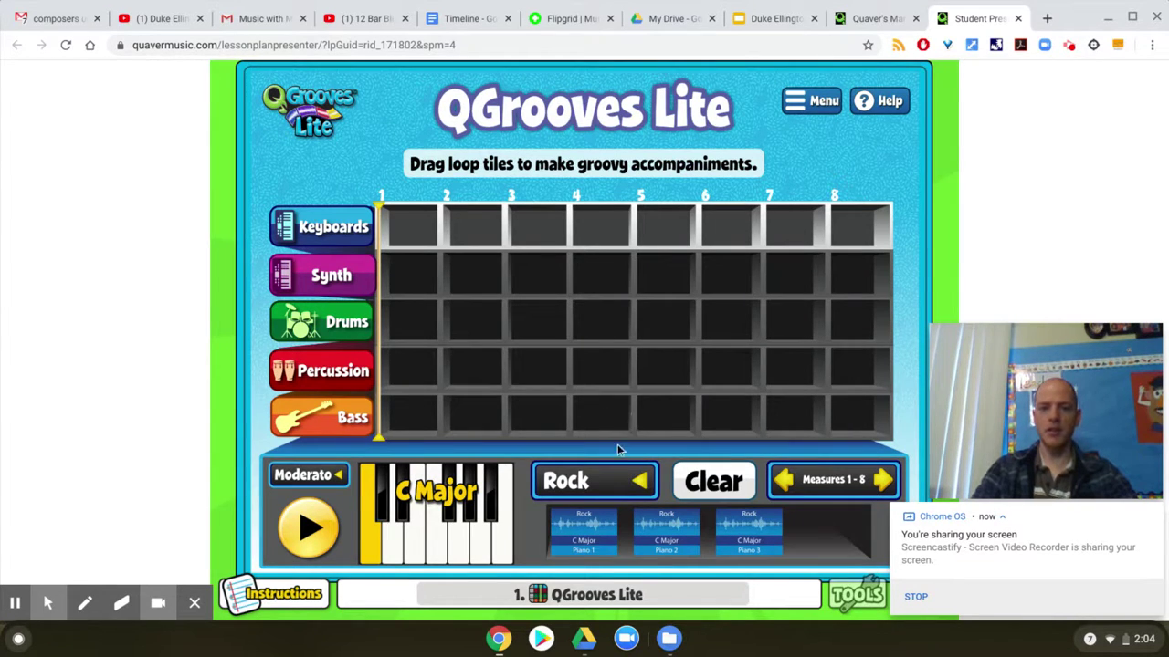
Keep the Rock style, show the Bass row loops and preview Bass 1.
{"action": "left_click", "coordinate": [632, 487]}
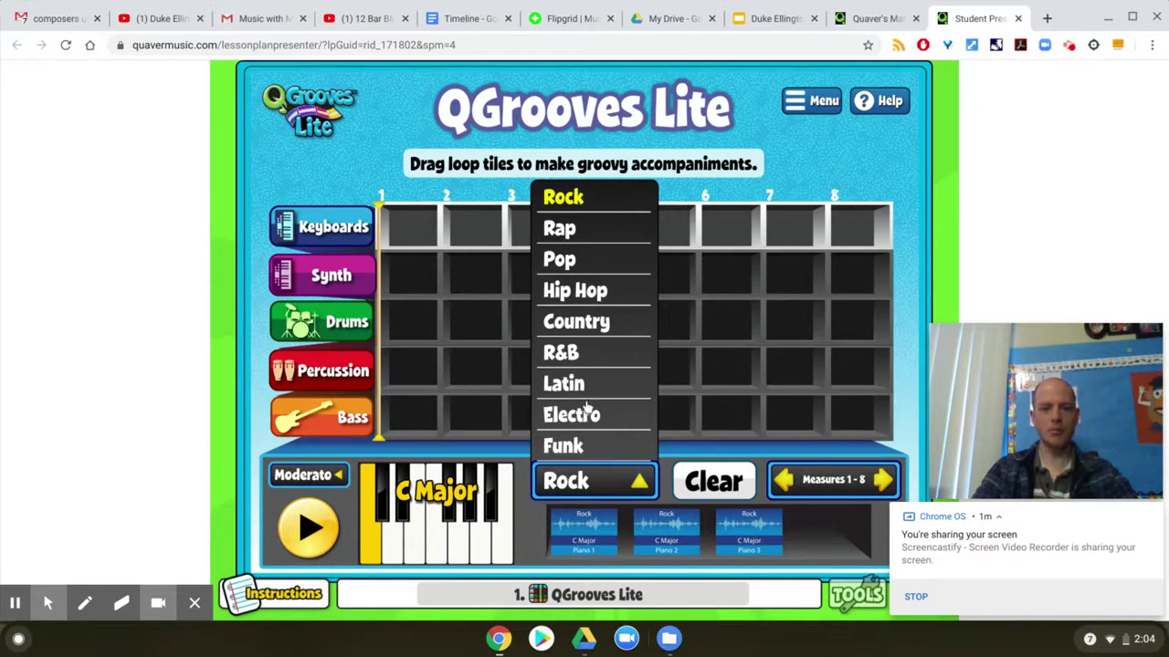
{"action": "left_click", "coordinate": [620, 479]}
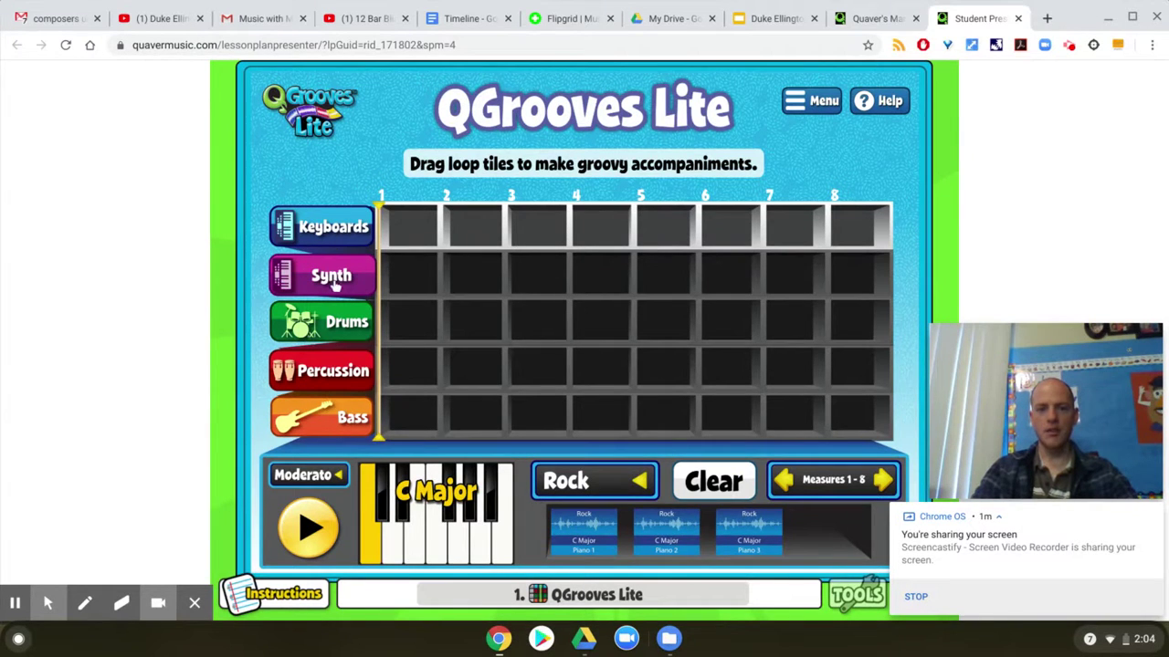
{"action": "left_click", "coordinate": [336, 417]}
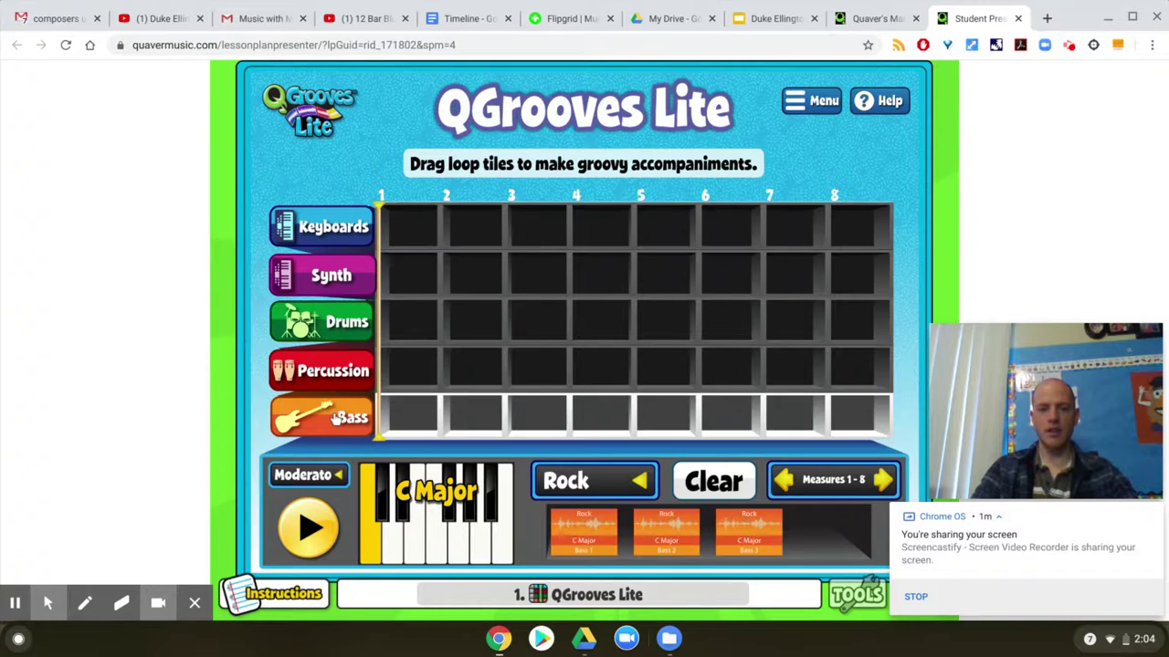
{"action": "left_click", "coordinate": [598, 534]}
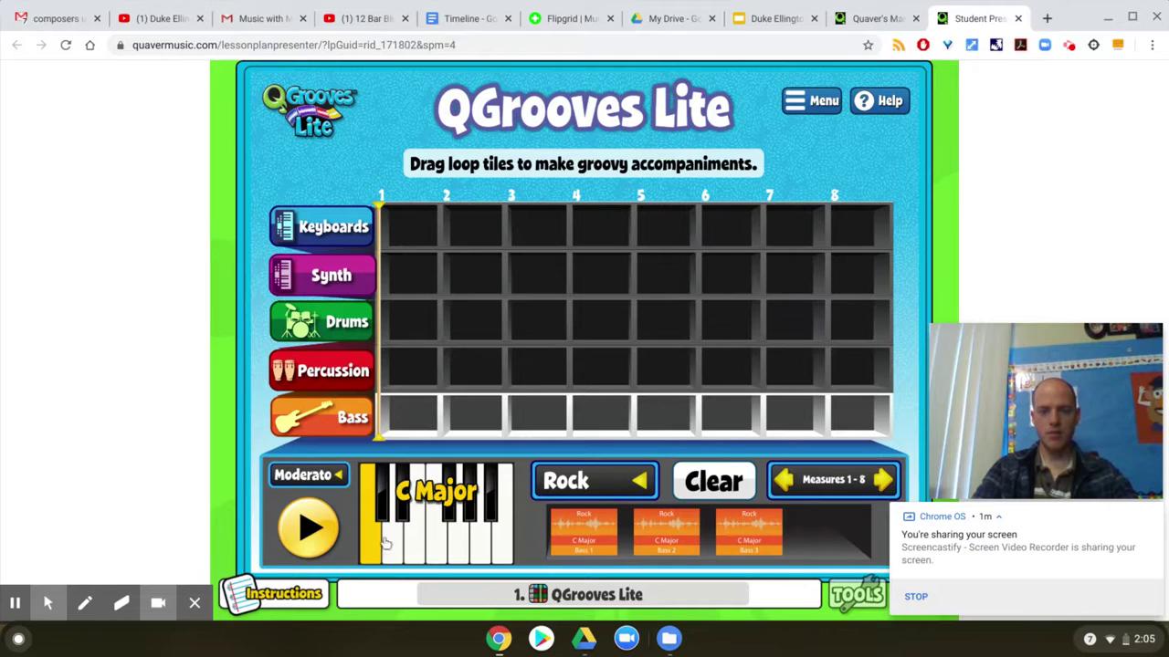
Put C Major Bass 1 in measures 1–2 and G Major Bass 2 in measures 3–4.
{"action": "left_click", "coordinate": [458, 544]}
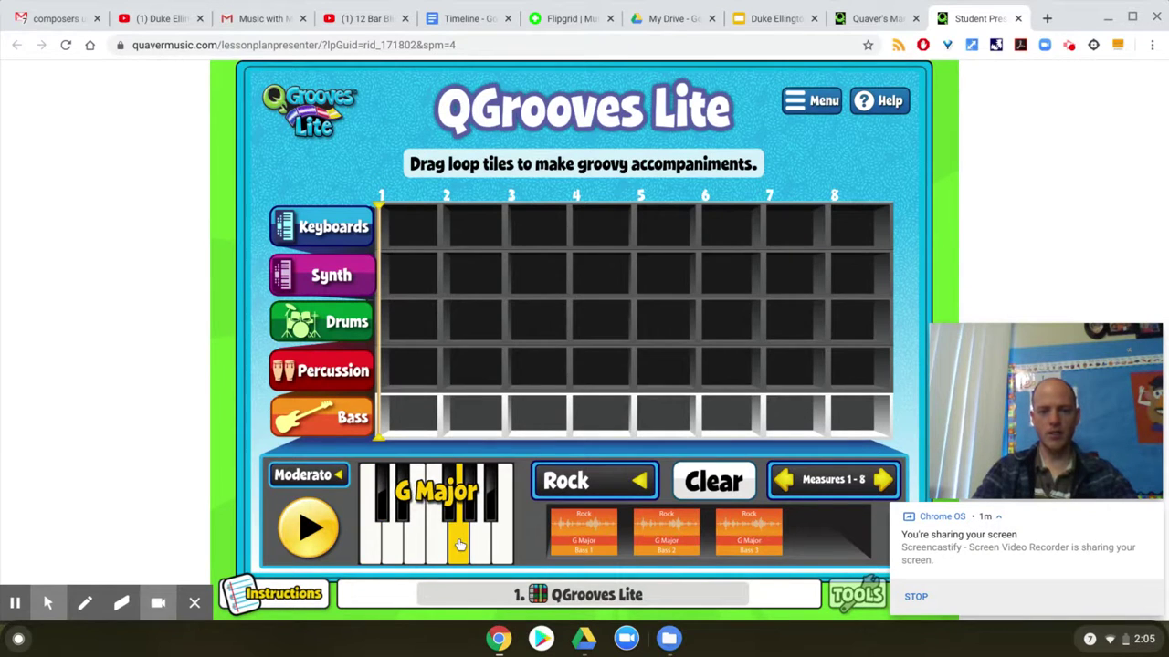
{"action": "left_click", "coordinate": [374, 545]}
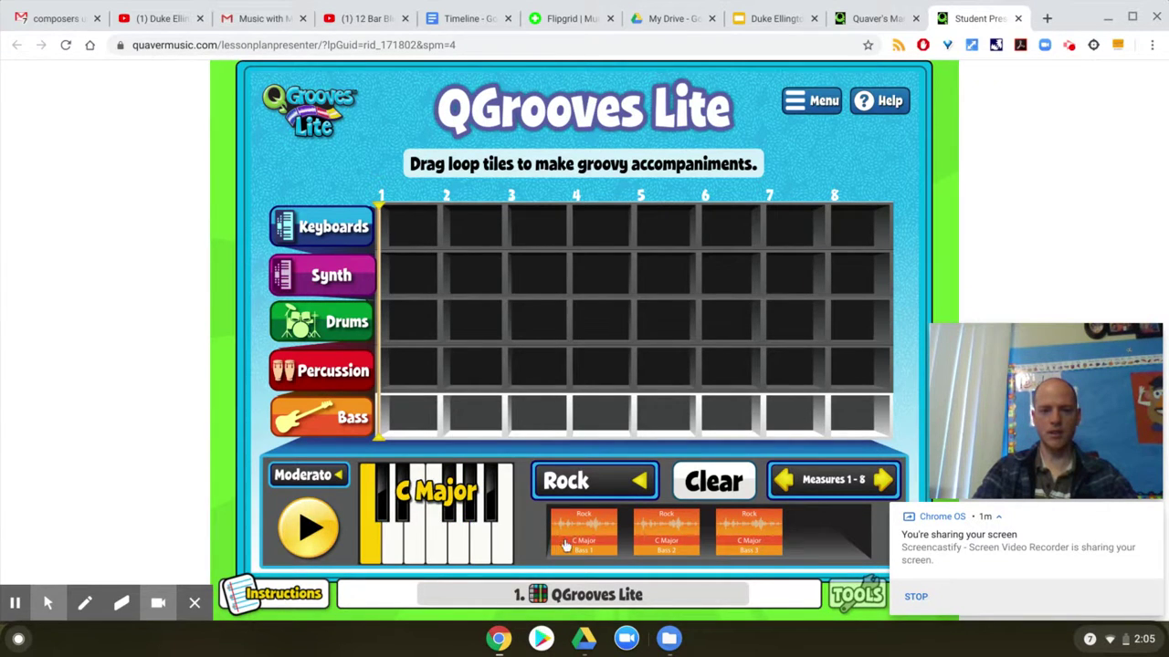
{"action": "left_click_drag", "start_coordinate": [565, 545], "coordinate": [394, 425]}
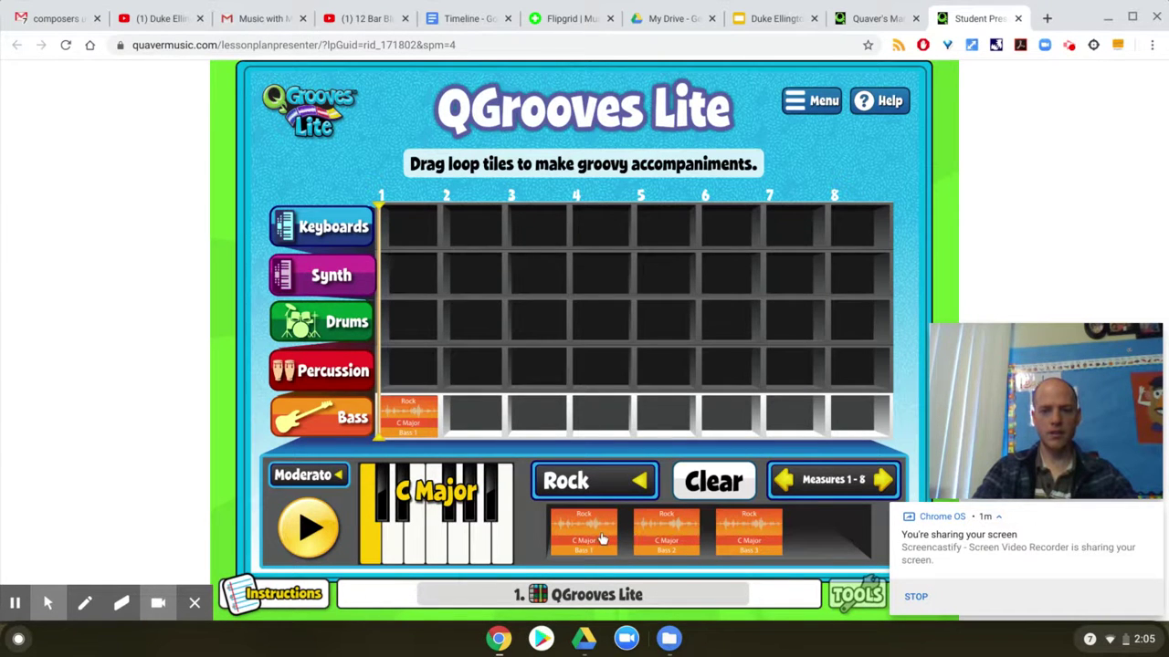
{"action": "left_click_drag", "start_coordinate": [602, 540], "coordinate": [468, 418]}
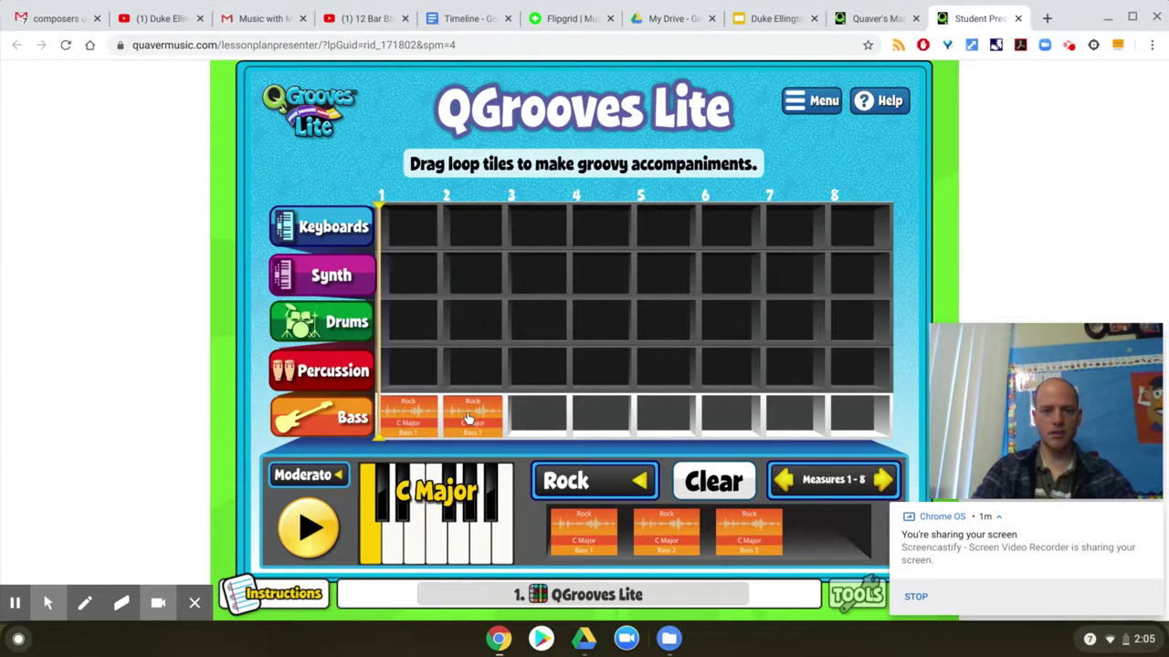
{"action": "left_click", "coordinate": [457, 537]}
{"action": "left_click", "coordinate": [671, 539]}
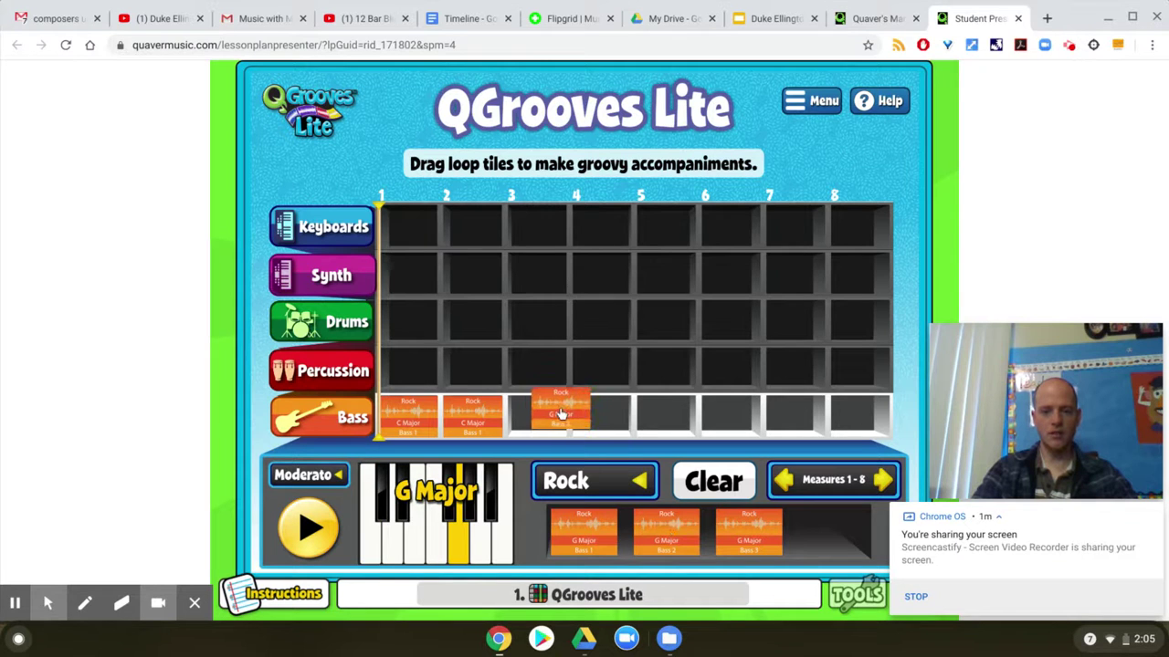
{"action": "left_click", "coordinate": [667, 538]}
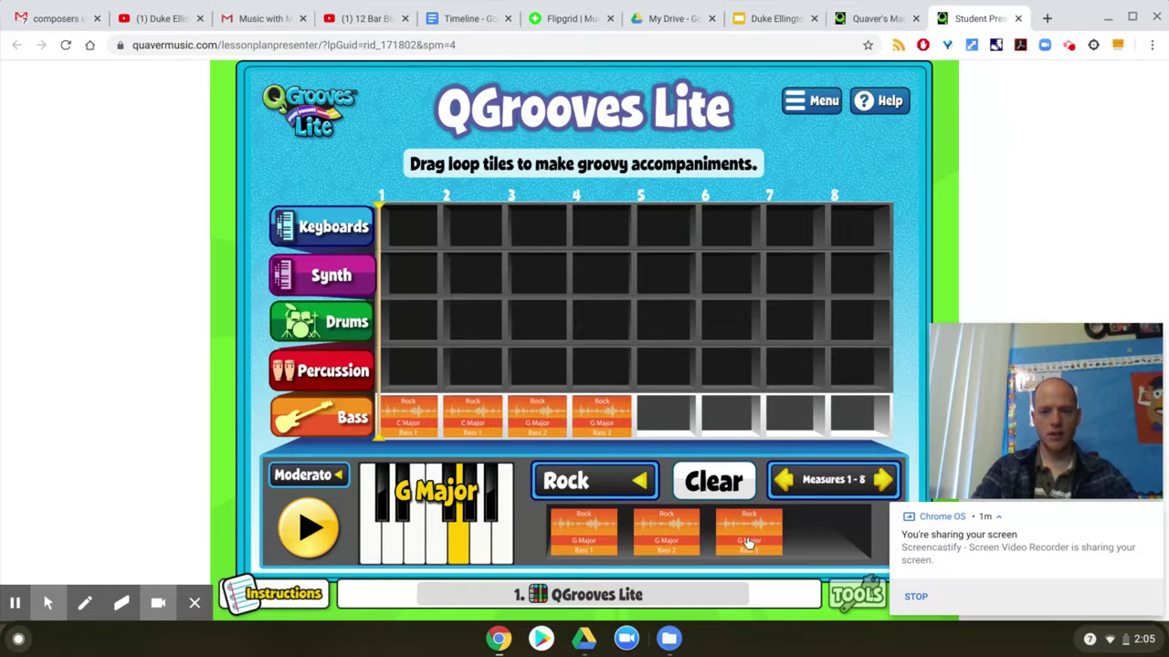
Add F Major Bass 2 to measures 5–6 and C Major Bass 1 to measures 7–8, then play the groove.
{"action": "left_click", "coordinate": [437, 554]}
{"action": "left_click", "coordinate": [667, 548]}
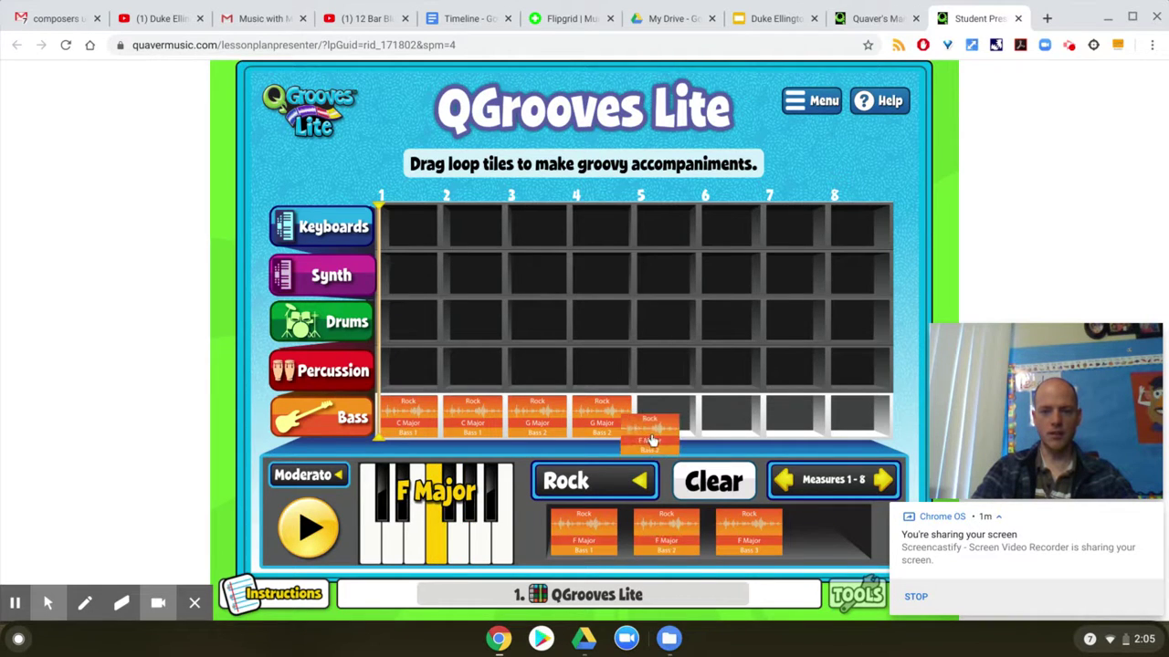
{"action": "left_click_drag", "start_coordinate": [664, 538], "coordinate": [720, 420]}
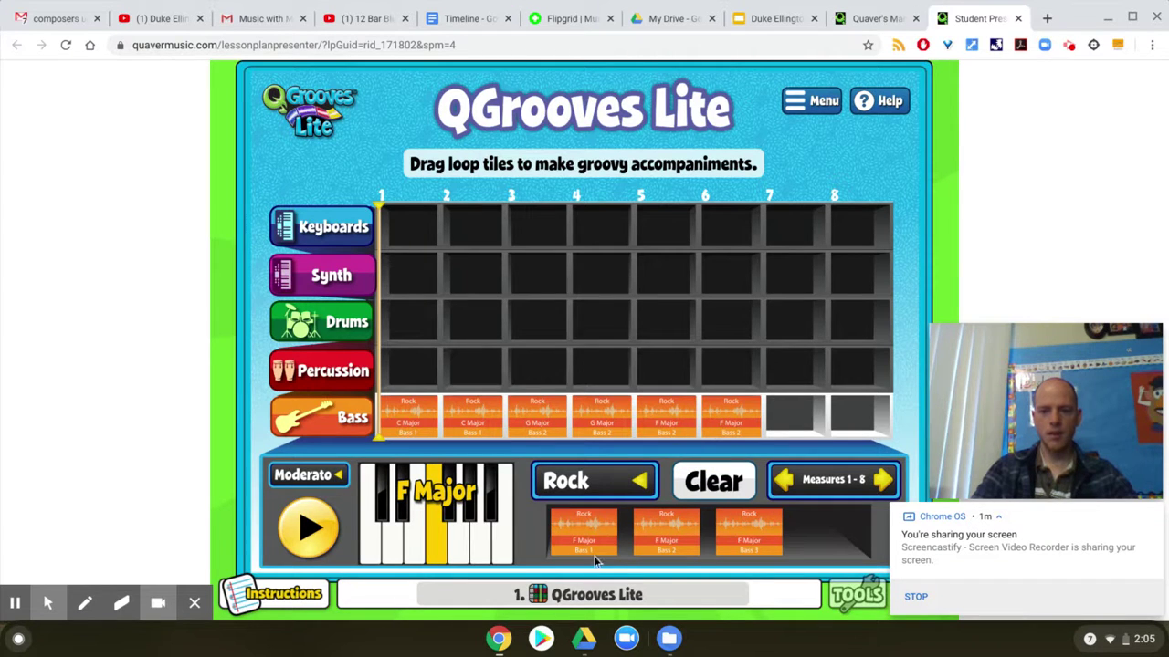
{"action": "left_click", "coordinate": [374, 539]}
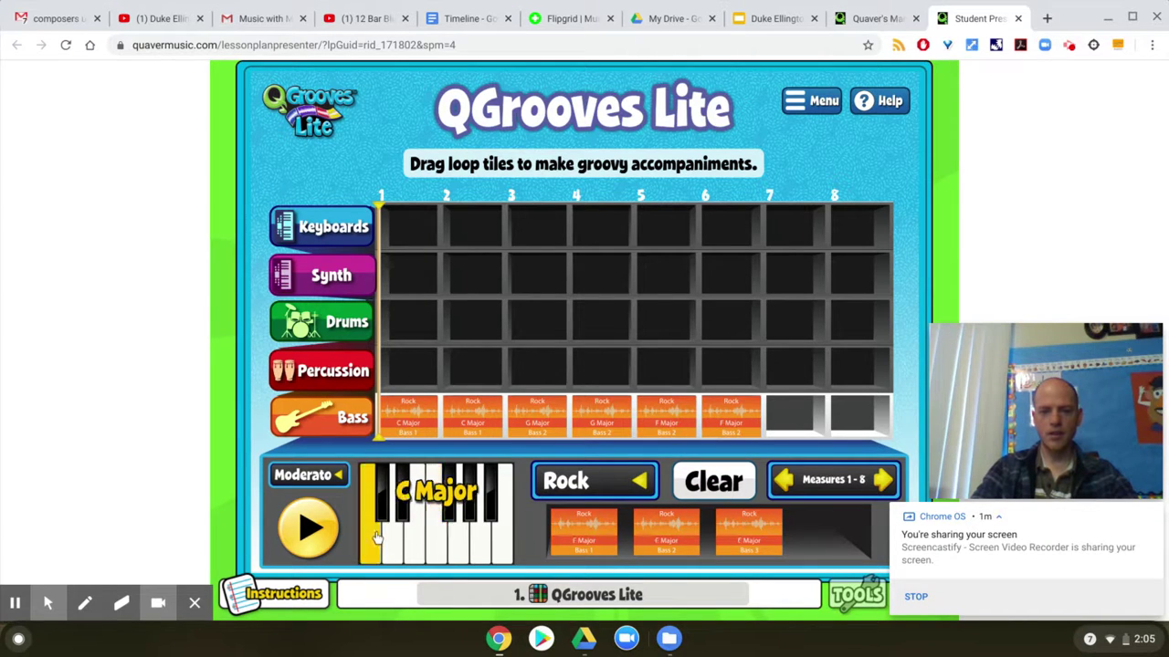
{"action": "left_click_drag", "start_coordinate": [585, 551], "coordinate": [786, 422]}
{"action": "left_click_drag", "start_coordinate": [576, 548], "coordinate": [860, 423]}
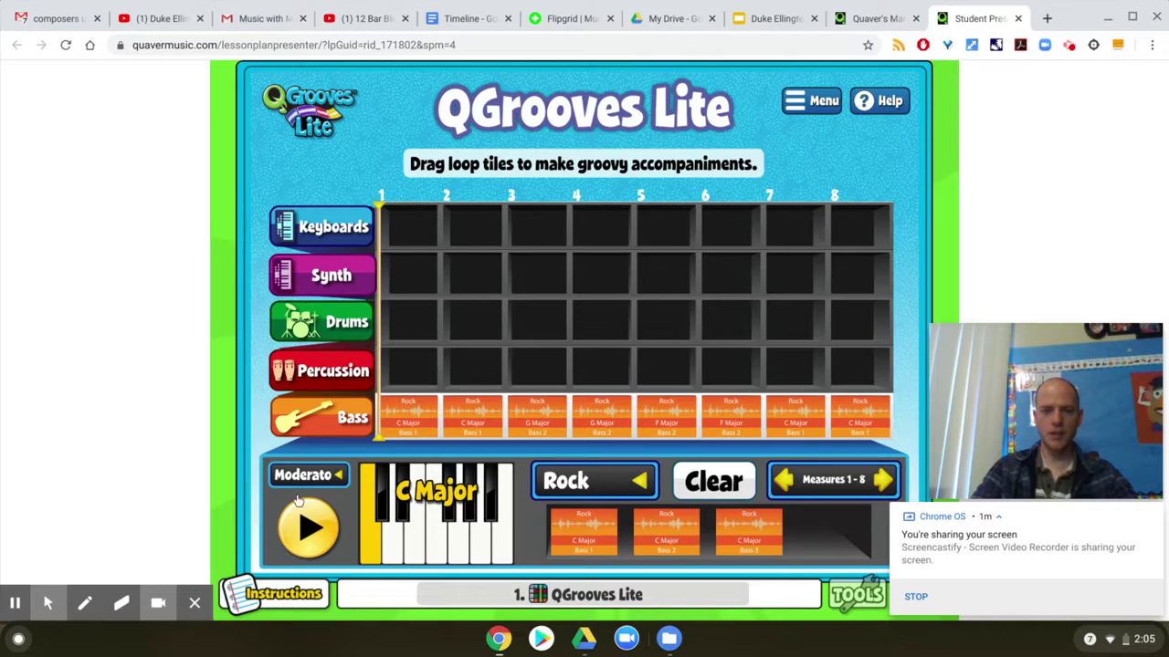
{"action": "left_click", "coordinate": [309, 526]}
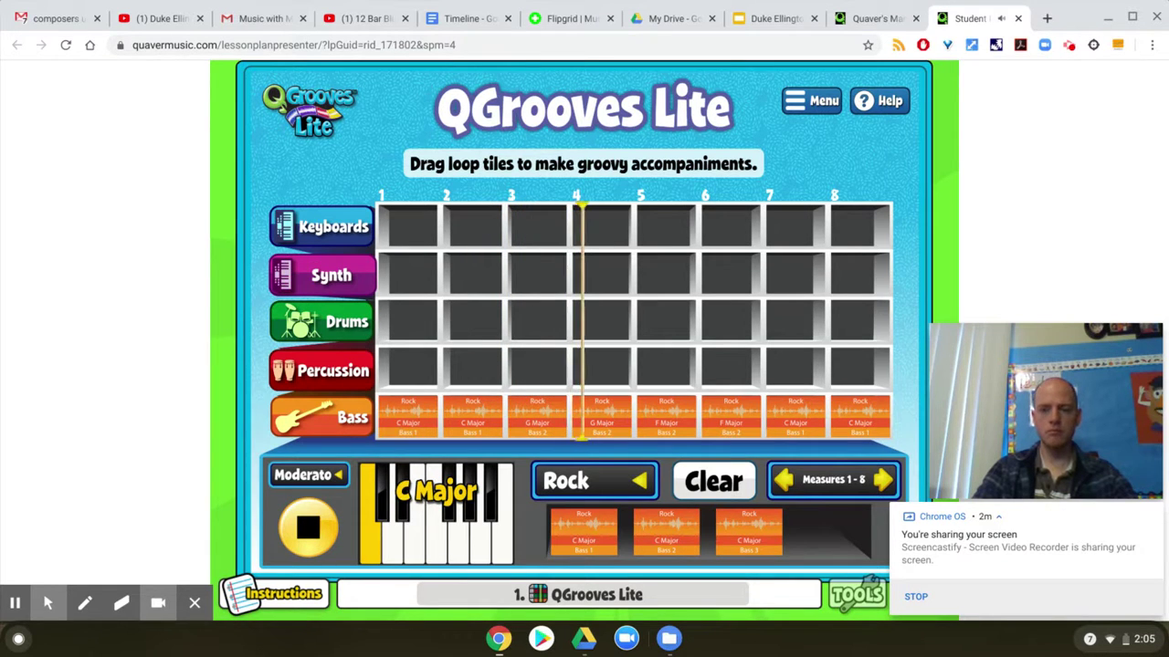
Stop playback, place Percussion 1–4 in measures 1, 3, 5, 7 and Drums 1 in measure 2.
{"action": "left_click", "coordinate": [309, 527]}
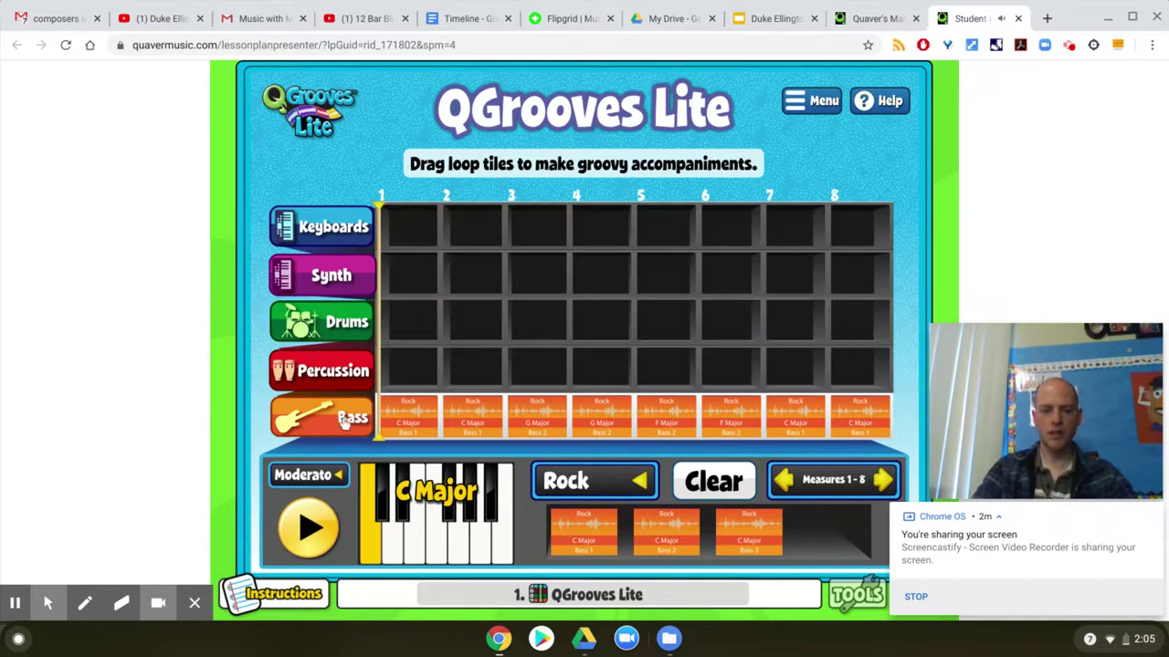
{"action": "left_click", "coordinate": [336, 371]}
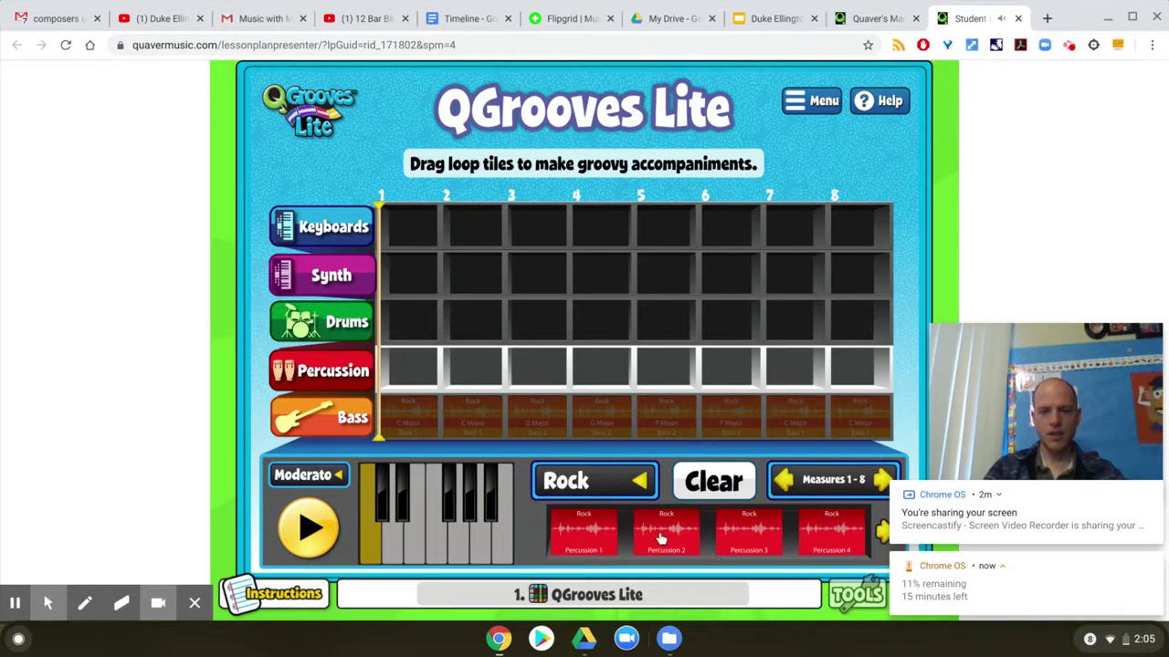
{"action": "left_click_drag", "start_coordinate": [663, 539], "coordinate": [537, 369]}
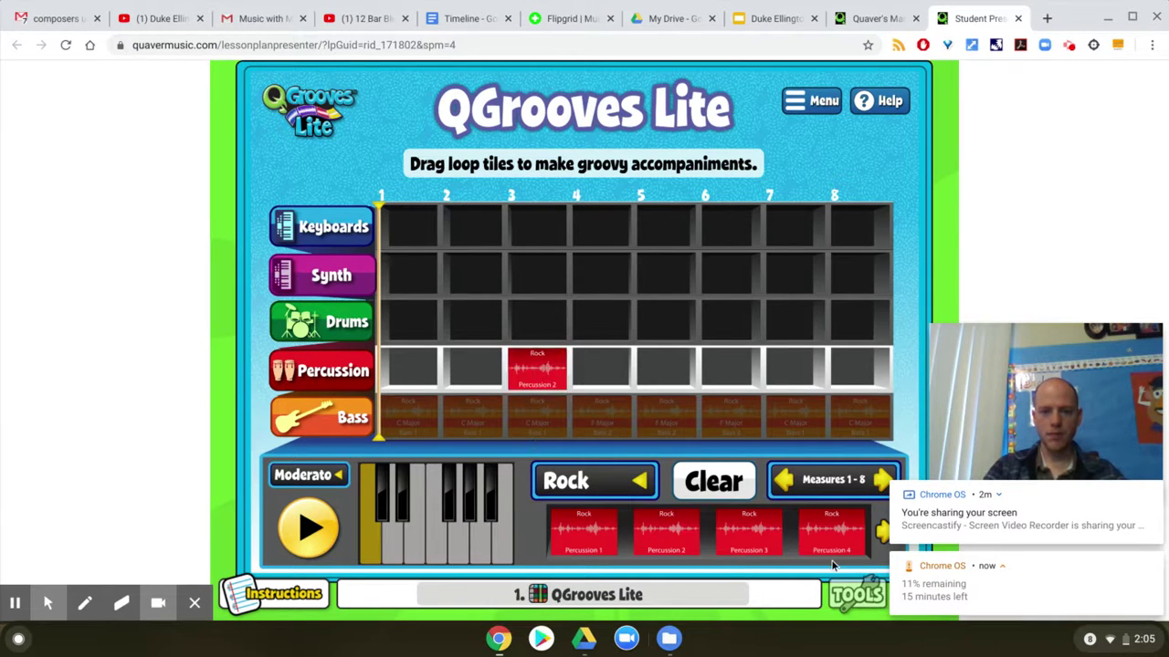
{"action": "left_click_drag", "start_coordinate": [765, 541], "coordinate": [666, 370]}
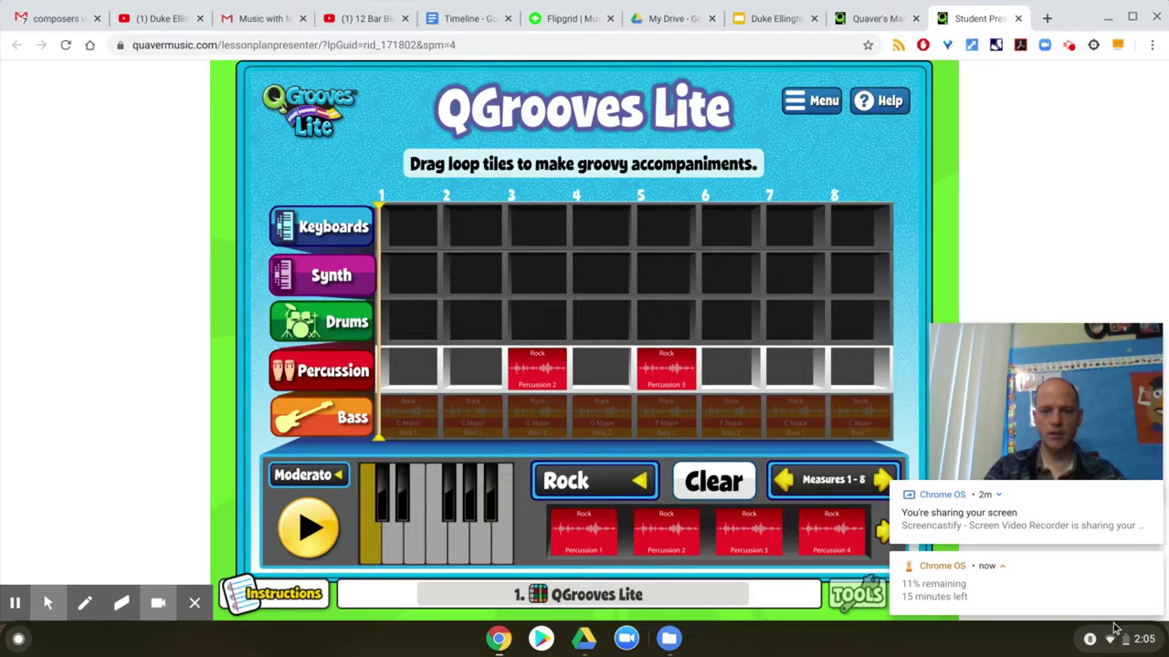
{"action": "left_click", "coordinate": [1152, 565]}
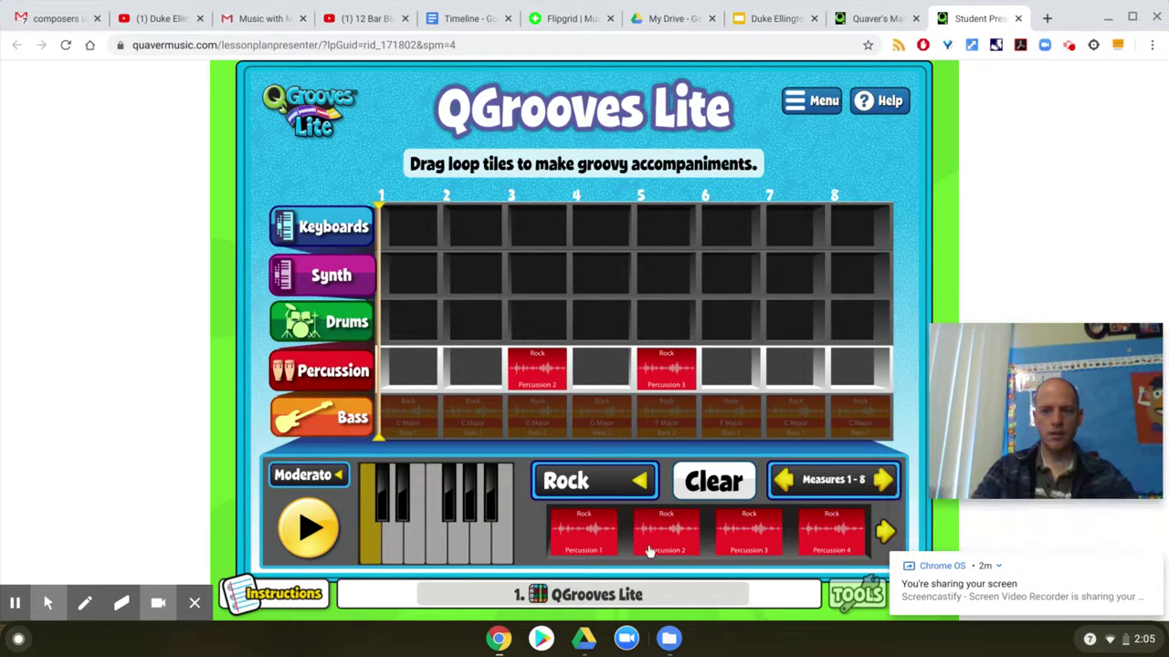
{"action": "left_click_drag", "start_coordinate": [579, 538], "coordinate": [409, 370]}
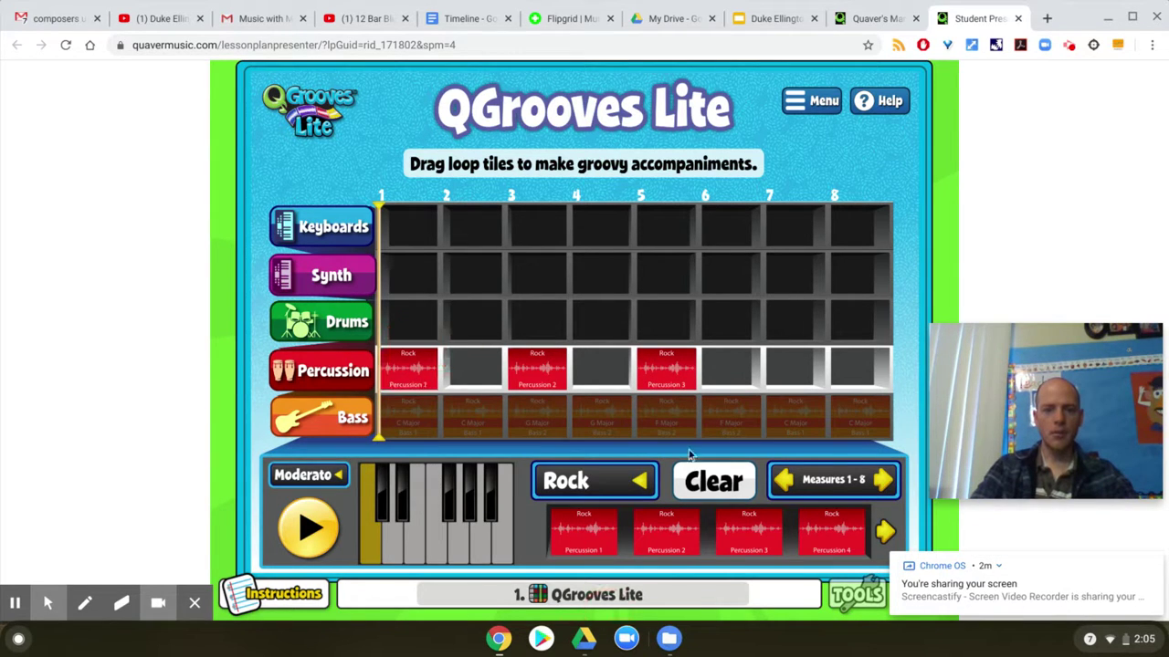
{"action": "left_click_drag", "start_coordinate": [829, 535], "coordinate": [804, 367]}
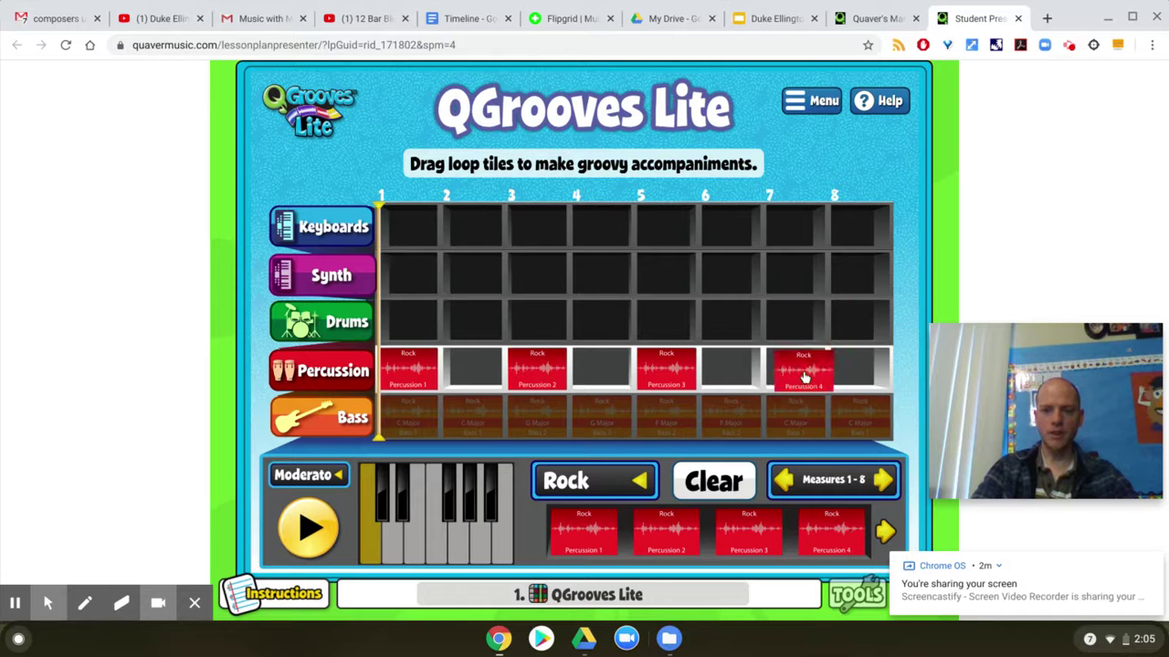
{"action": "left_click", "coordinate": [320, 321]}
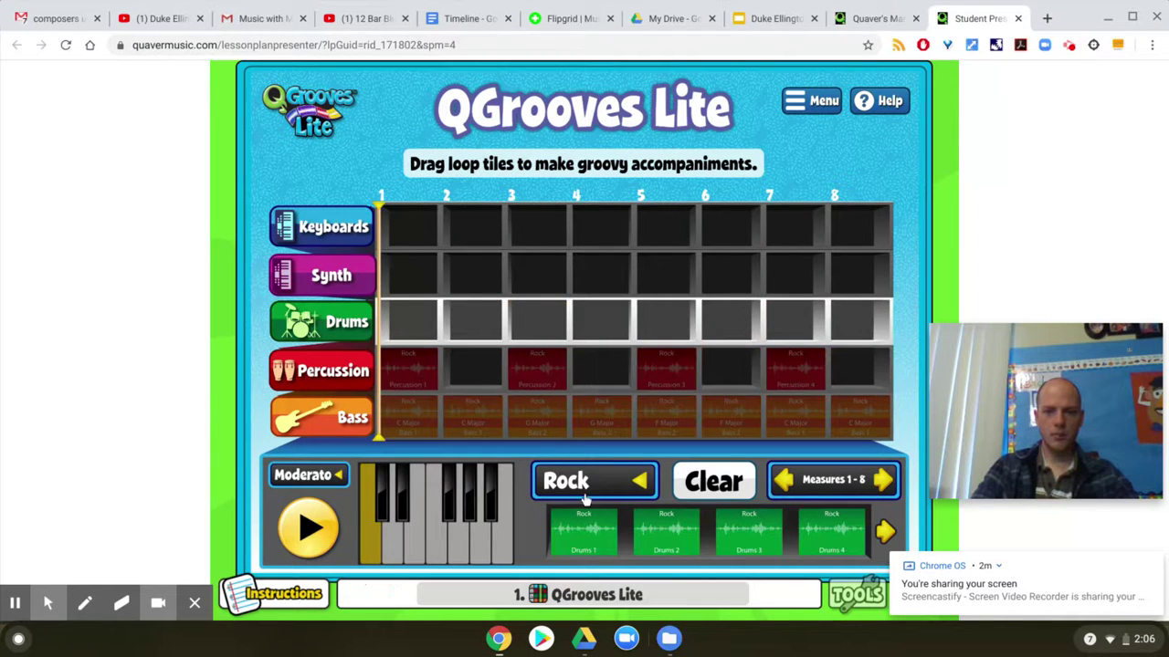
{"action": "left_click_drag", "start_coordinate": [572, 546], "coordinate": [472, 321]}
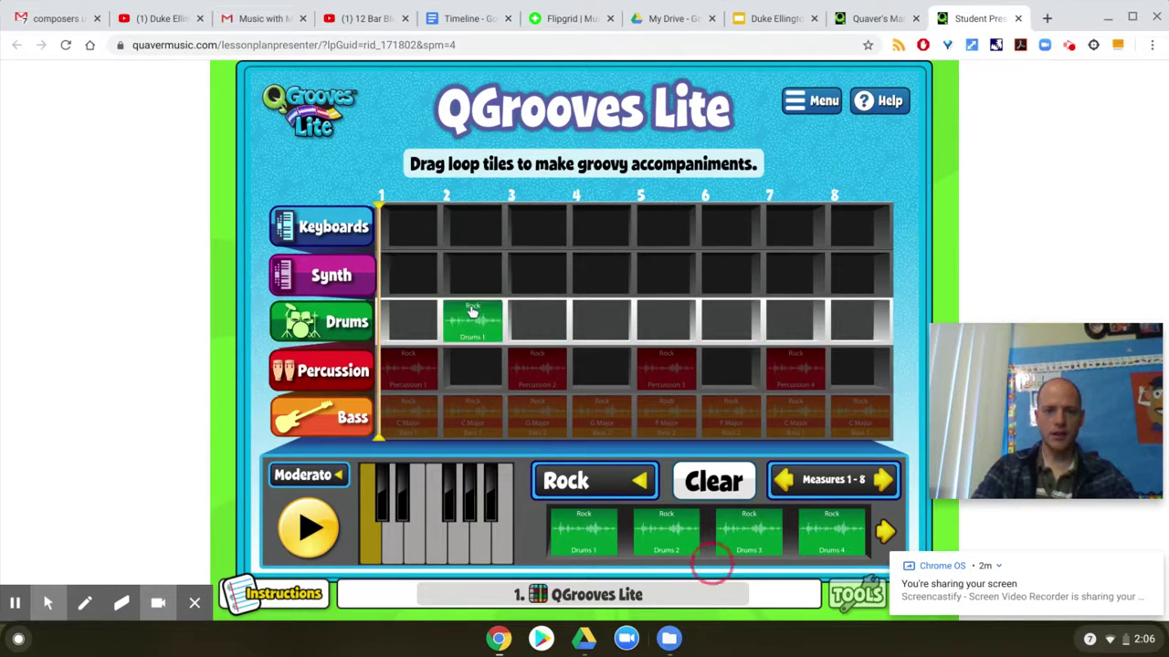
Place Drums 2, 3 and 4 in measures 4, 6 and 8 of the Drums row.
{"action": "left_click_drag", "start_coordinate": [678, 529], "coordinate": [613, 329]}
{"action": "left_click_drag", "start_coordinate": [730, 530], "coordinate": [730, 321]}
{"action": "left_click_drag", "start_coordinate": [840, 546], "coordinate": [858, 322]}
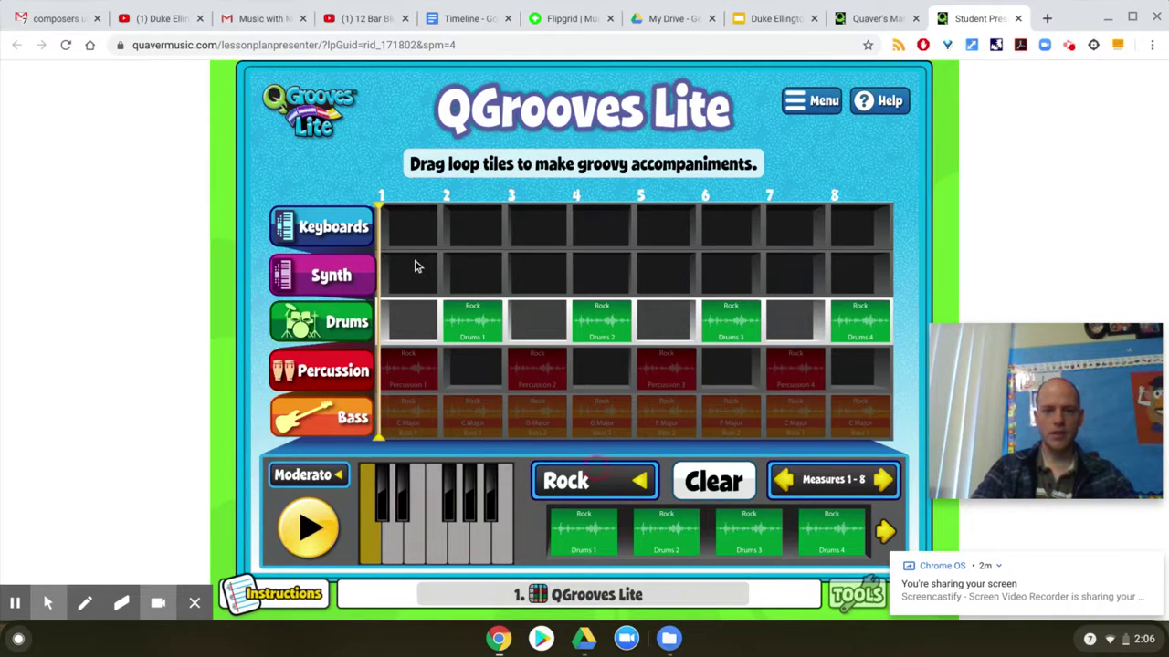
{"action": "left_click", "coordinate": [345, 281]}
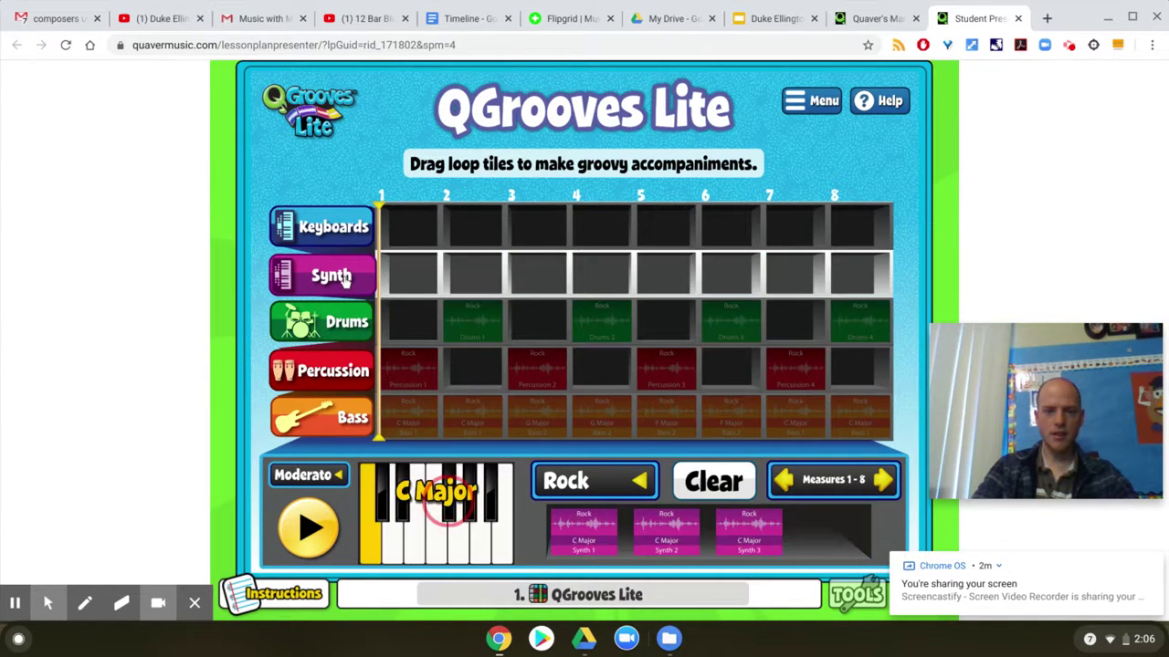
{"action": "left_click", "coordinate": [355, 427]}
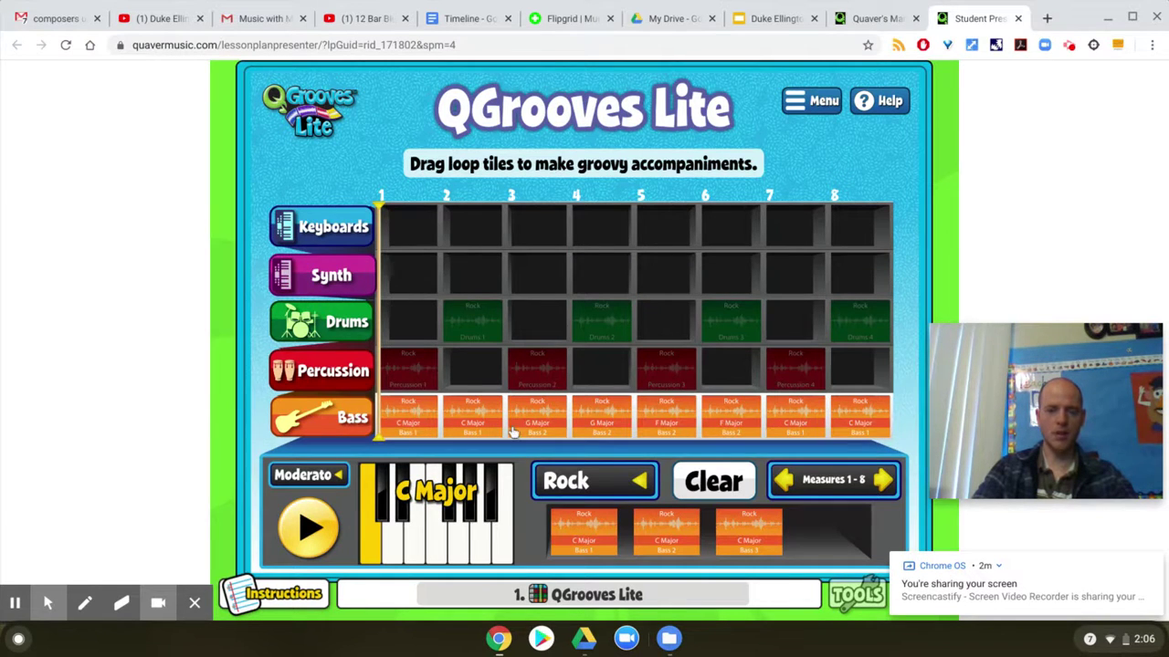
Put C Major Synth 1 in Synth measures 1–2 and G Major Piano 1 and 2 in Keyboards measures 3–4.
{"action": "left_click", "coordinate": [330, 278]}
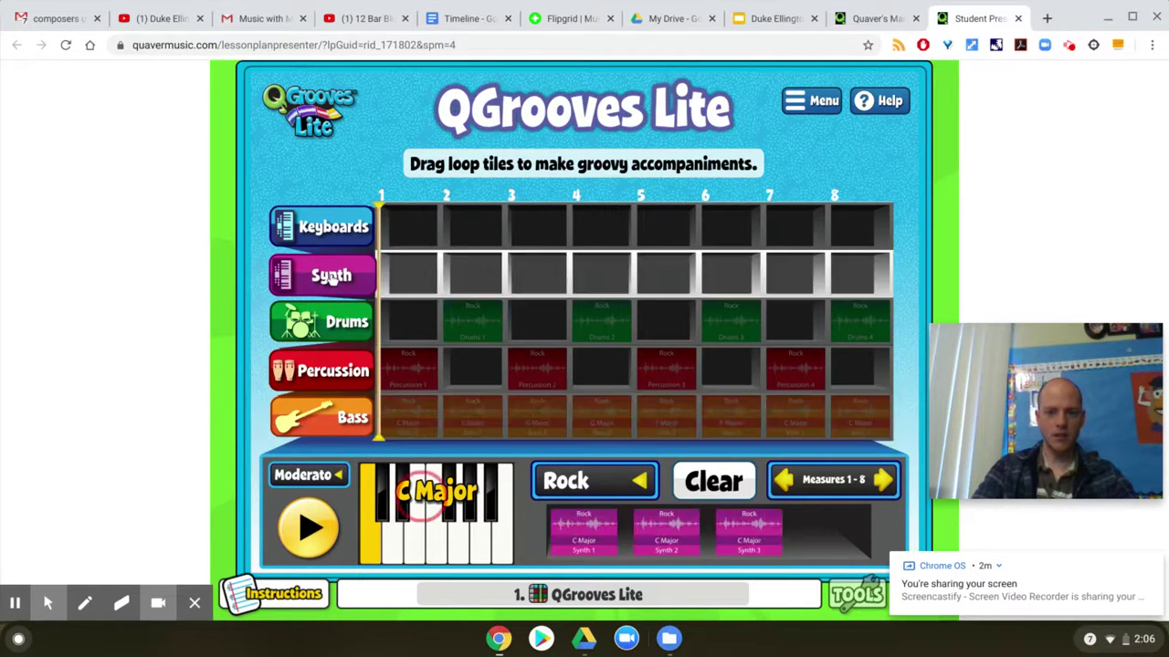
{"action": "left_click_drag", "start_coordinate": [566, 519], "coordinate": [411, 274]}
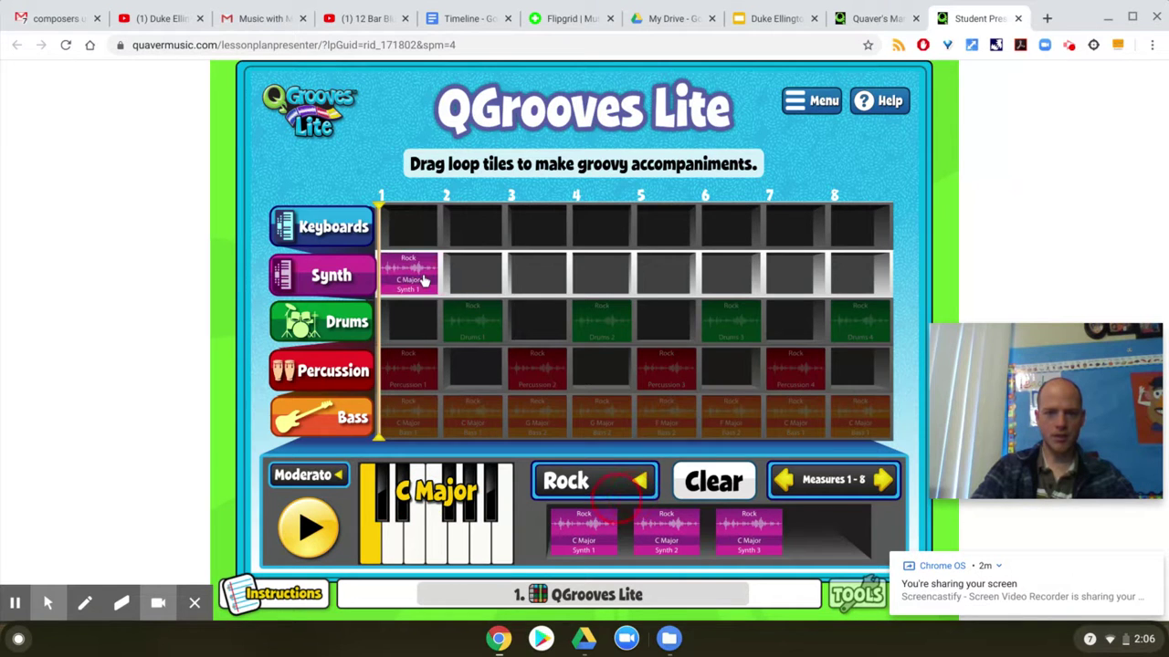
{"action": "left_click_drag", "start_coordinate": [570, 523], "coordinate": [472, 273]}
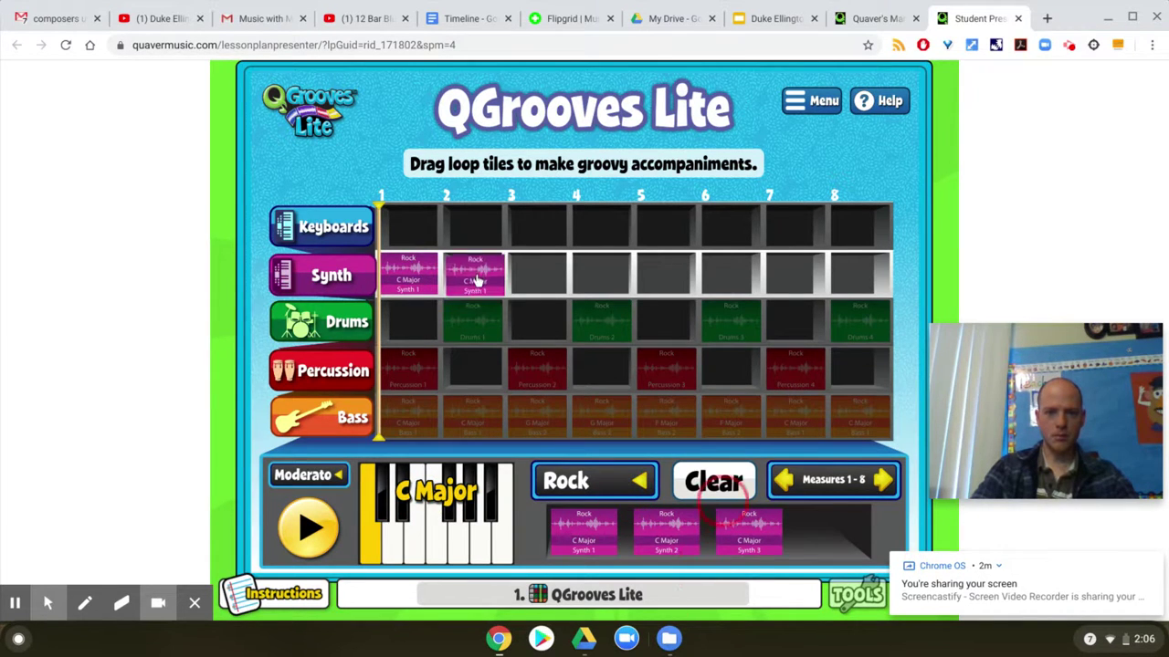
{"action": "left_click", "coordinate": [332, 239]}
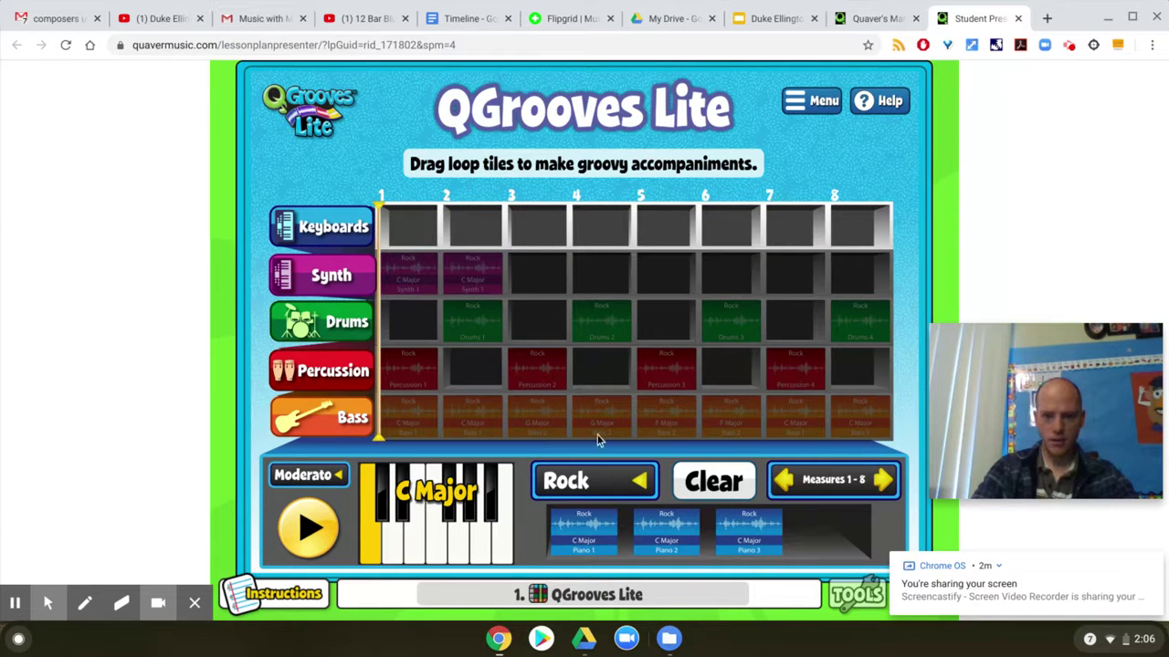
{"action": "left_click", "coordinate": [456, 546]}
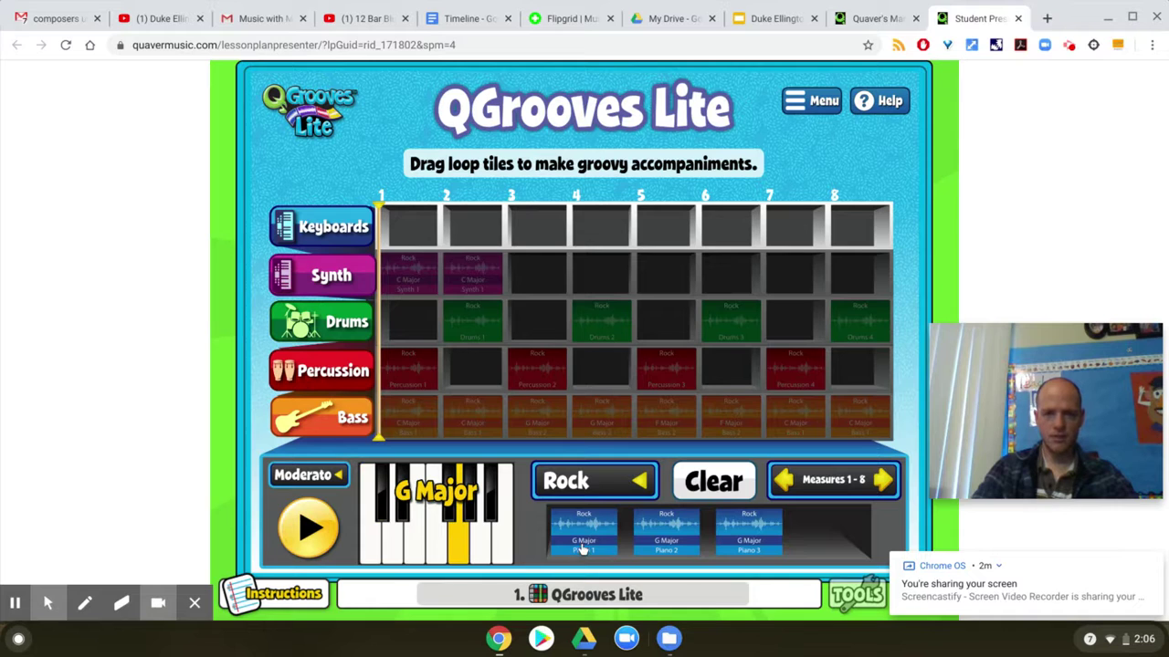
{"action": "left_click_drag", "start_coordinate": [582, 549], "coordinate": [537, 226]}
{"action": "left_click_drag", "start_coordinate": [671, 528], "coordinate": [598, 233]}
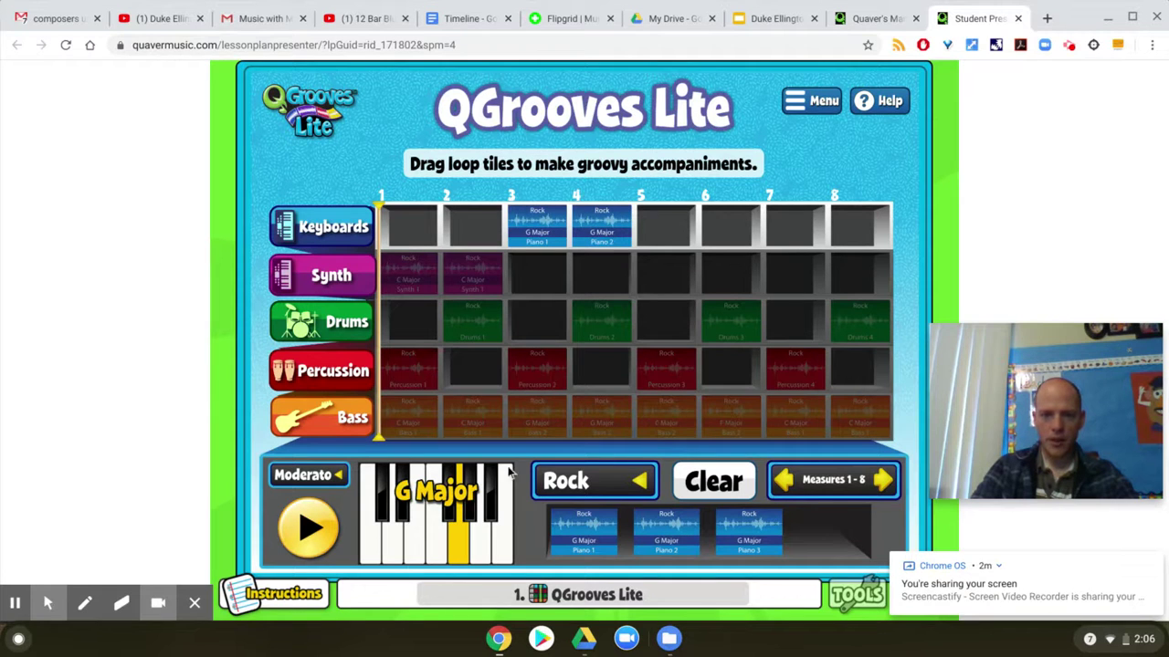
Add F Major Synth 1 to Synth measures 5–6 and C Major Piano 1 to Keyboards measures 7–8.
{"action": "left_click", "coordinate": [437, 534]}
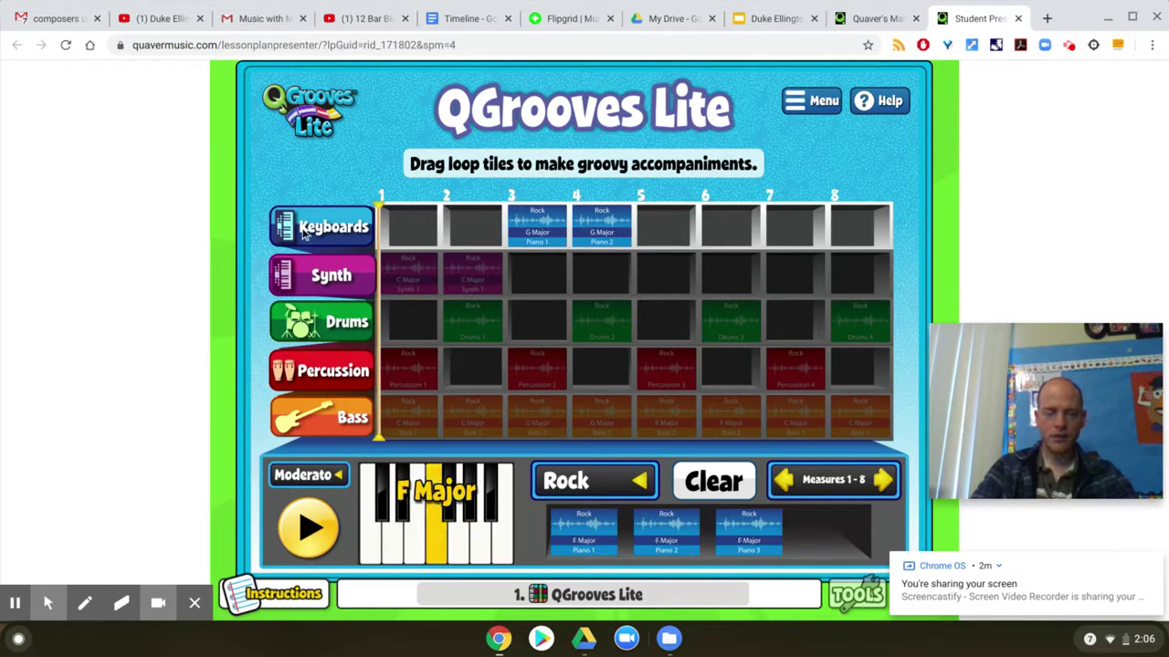
{"action": "left_click", "coordinate": [331, 275]}
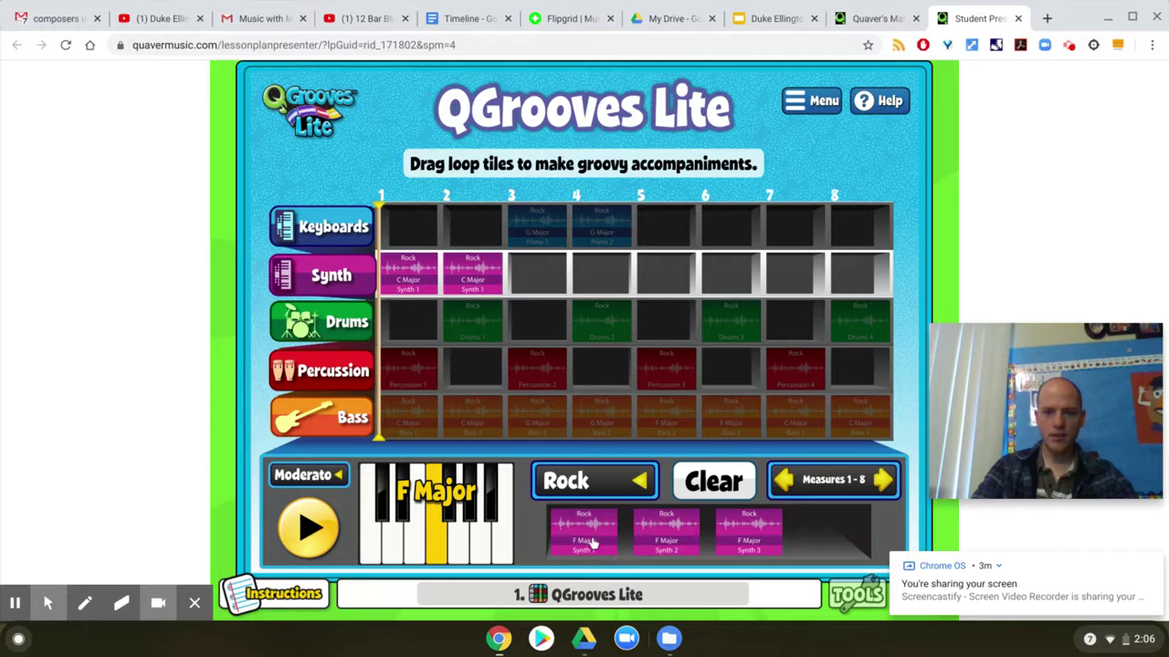
{"action": "left_click_drag", "start_coordinate": [591, 529], "coordinate": [673, 279]}
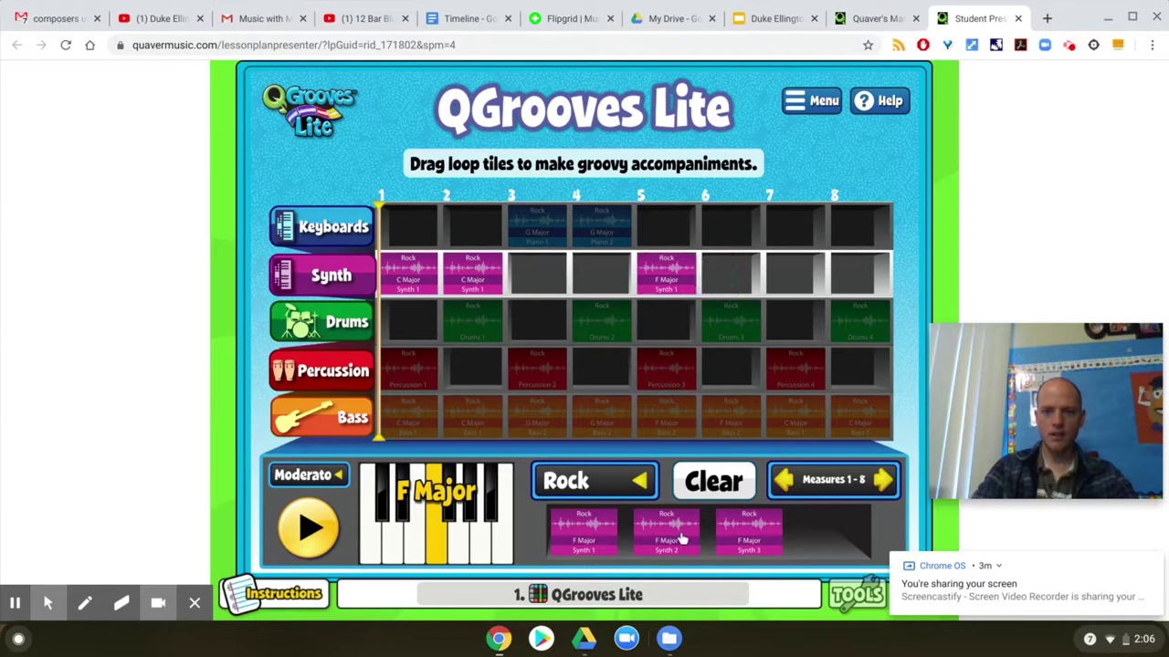
{"action": "left_click_drag", "start_coordinate": [614, 539], "coordinate": [736, 281]}
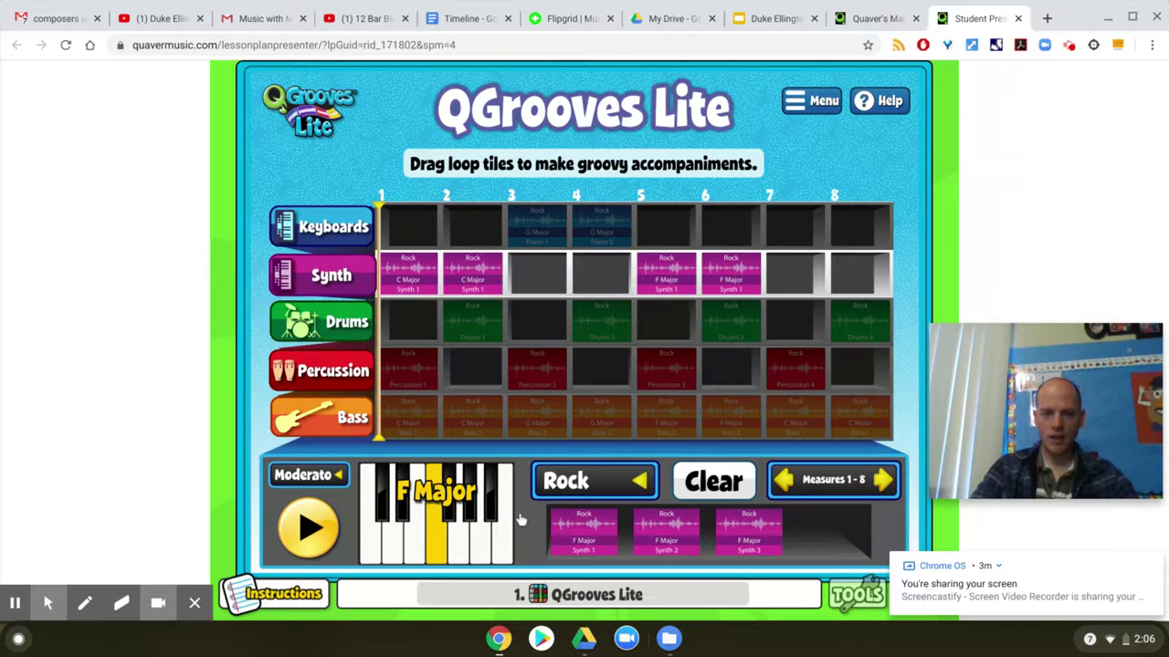
{"action": "left_click", "coordinate": [336, 222]}
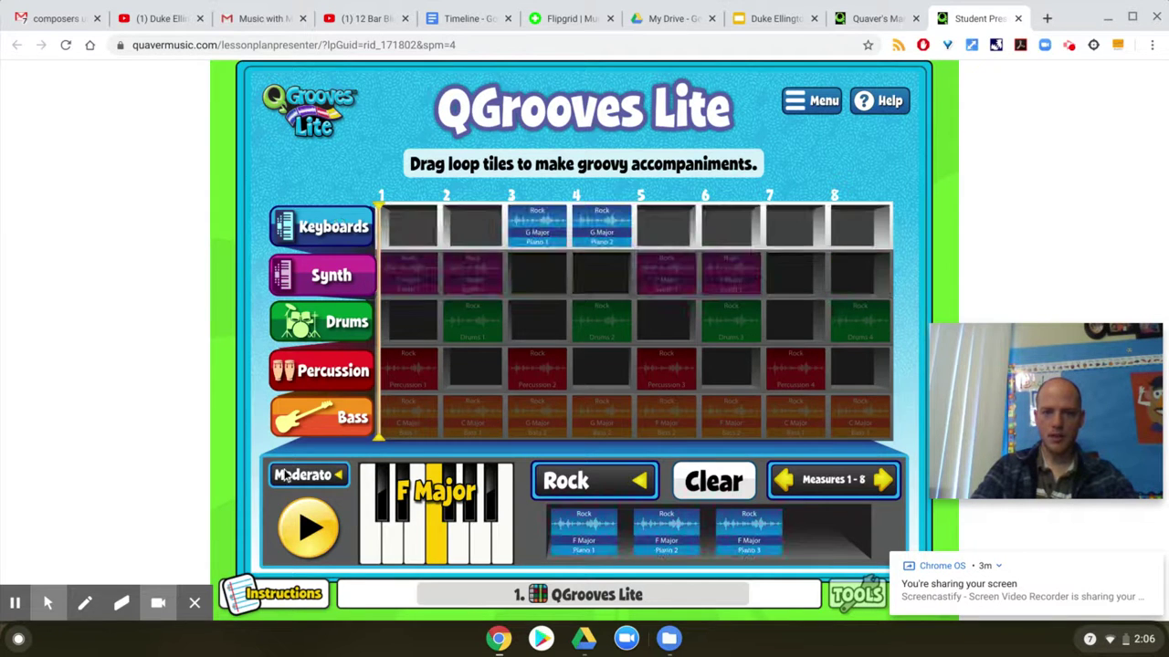
{"action": "left_click", "coordinate": [373, 551]}
{"action": "left_click_drag", "start_coordinate": [564, 542], "coordinate": [772, 230]}
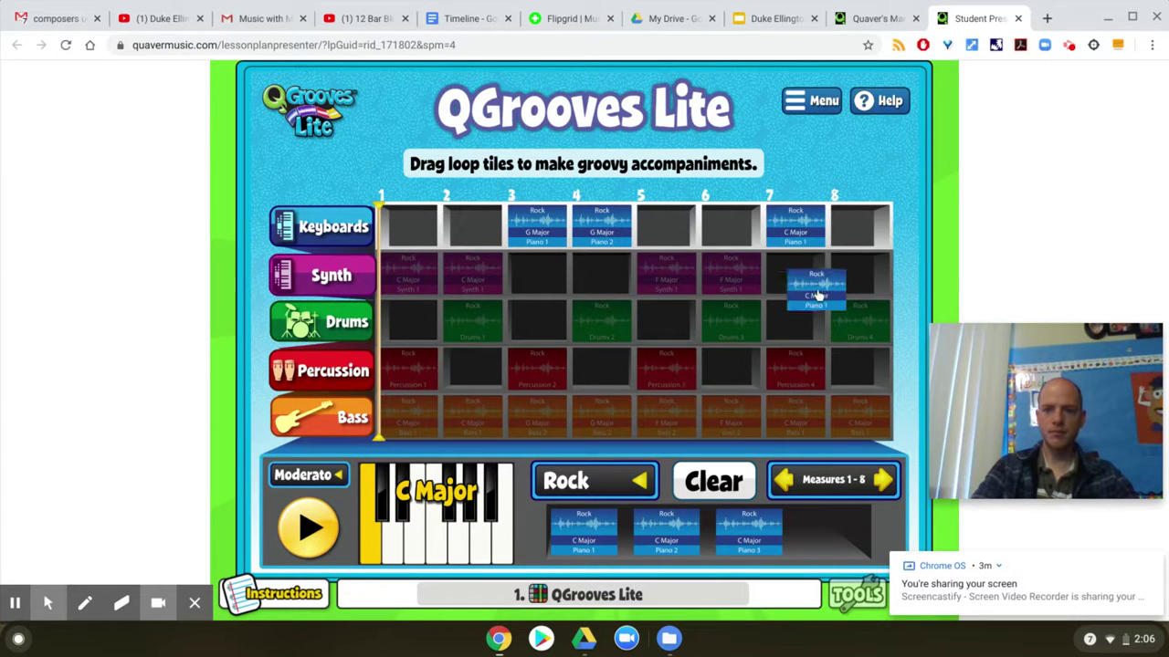
{"action": "left_click_drag", "start_coordinate": [817, 288], "coordinate": [850, 238]}
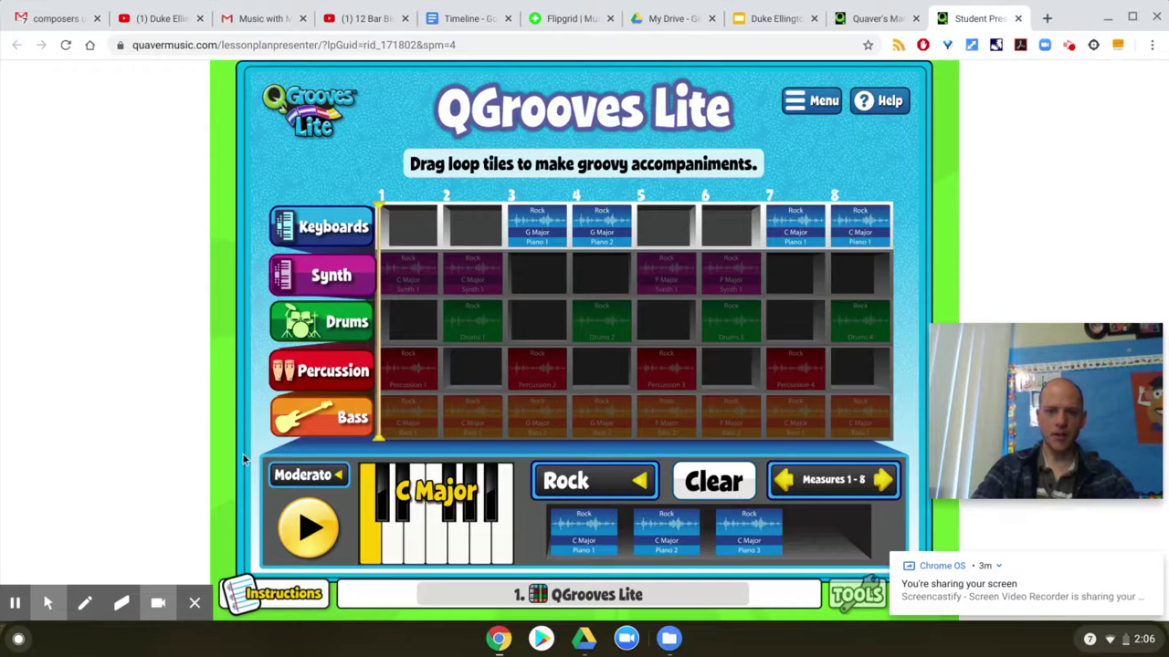
{"action": "left_click", "coordinate": [303, 516]}
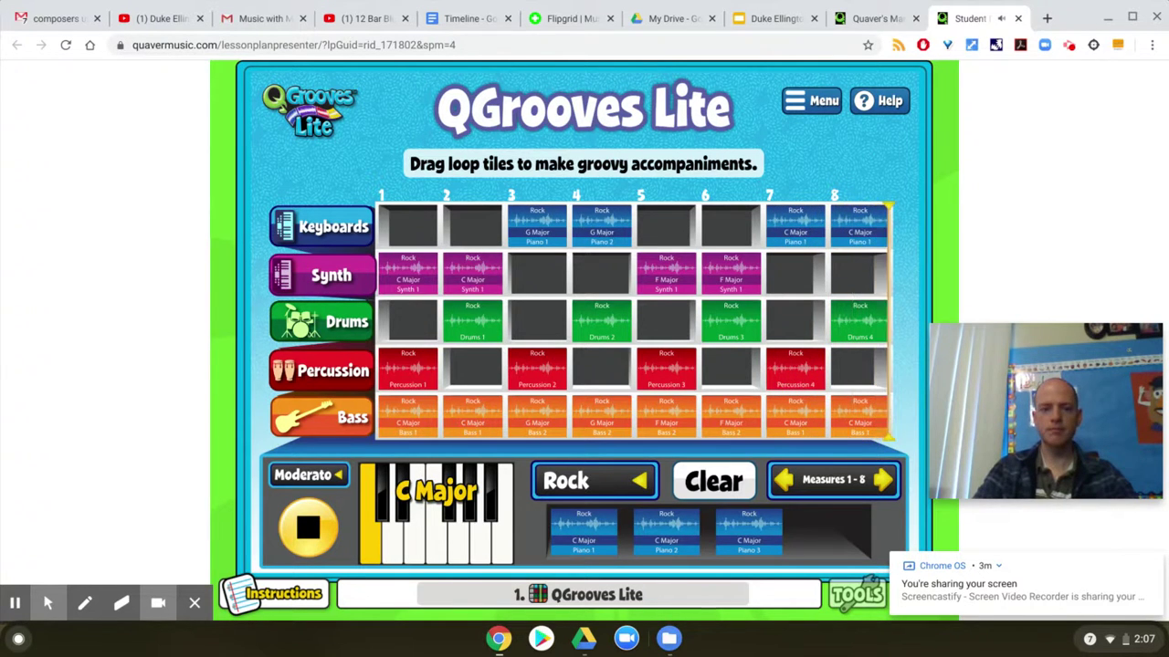
{"action": "left_click", "coordinate": [308, 530]}
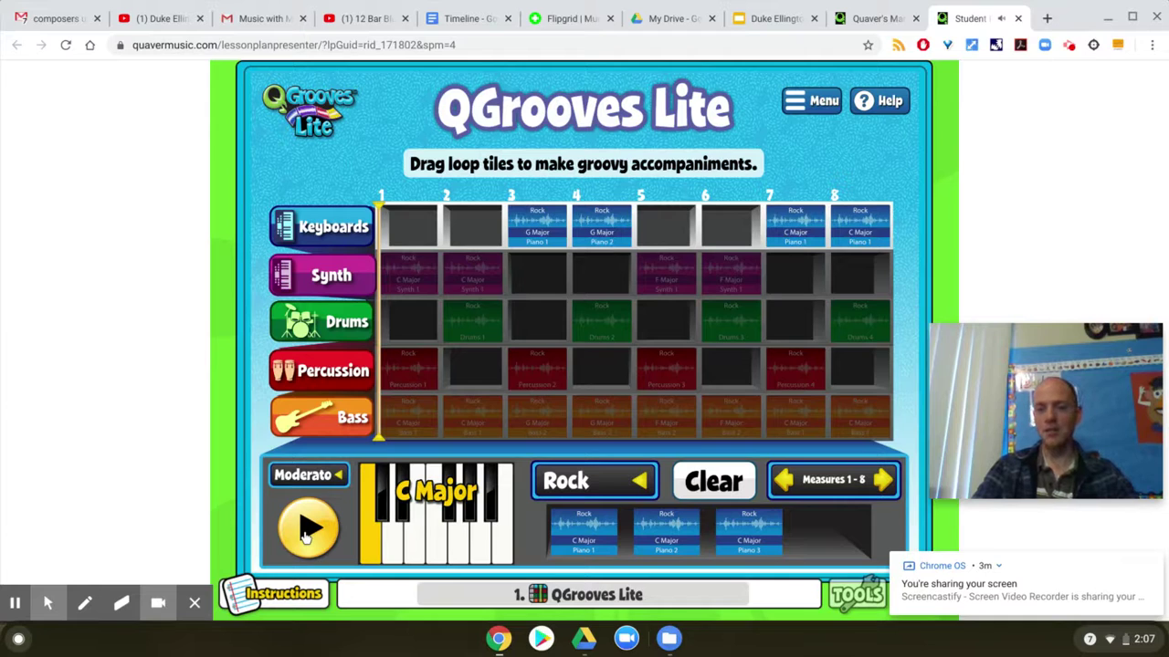
On the Flipgrid tab, start a new response and log in with the school Google account.
{"action": "left_click", "coordinate": [575, 19]}
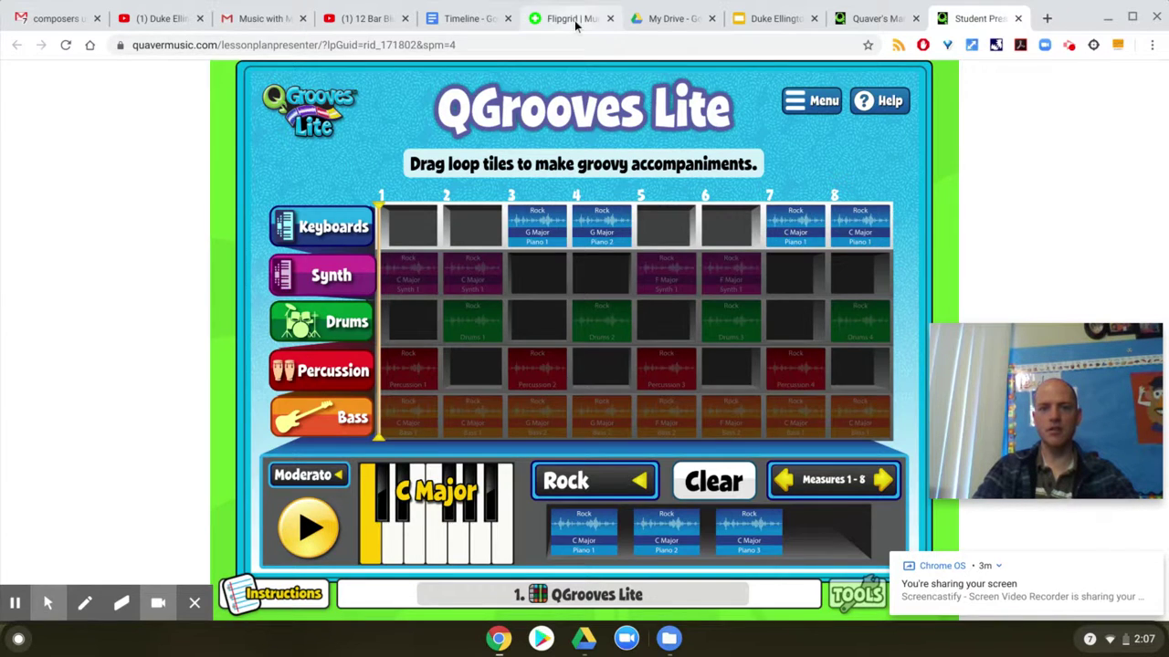
{"action": "left_click", "coordinate": [131, 331]}
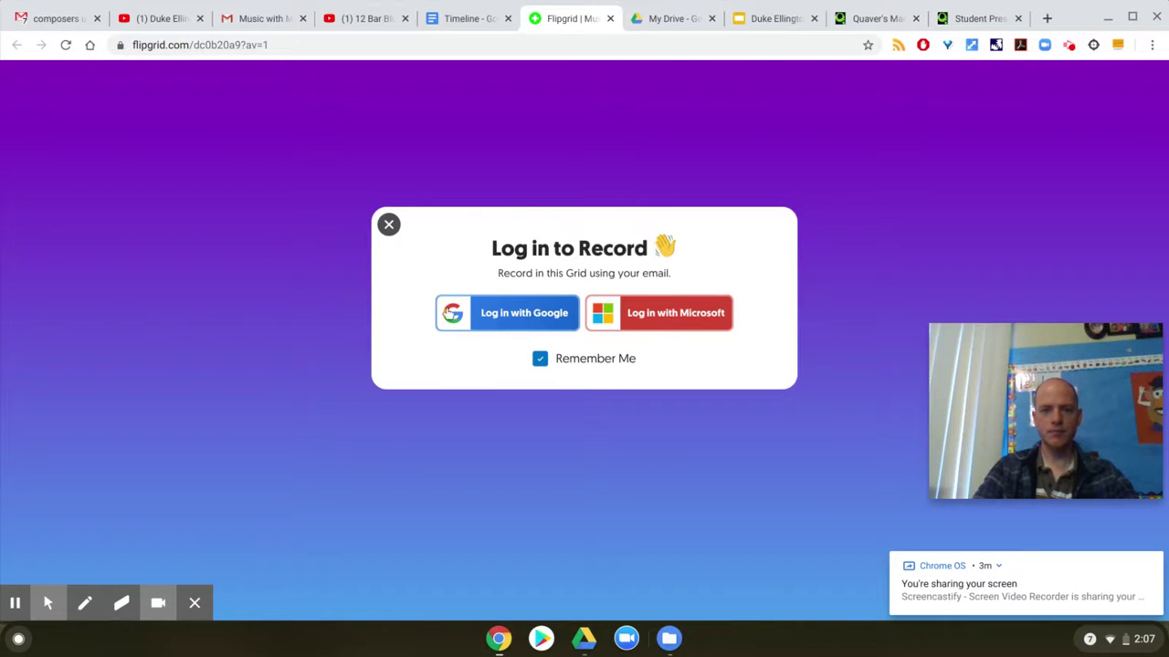
{"action": "left_click", "coordinate": [503, 319]}
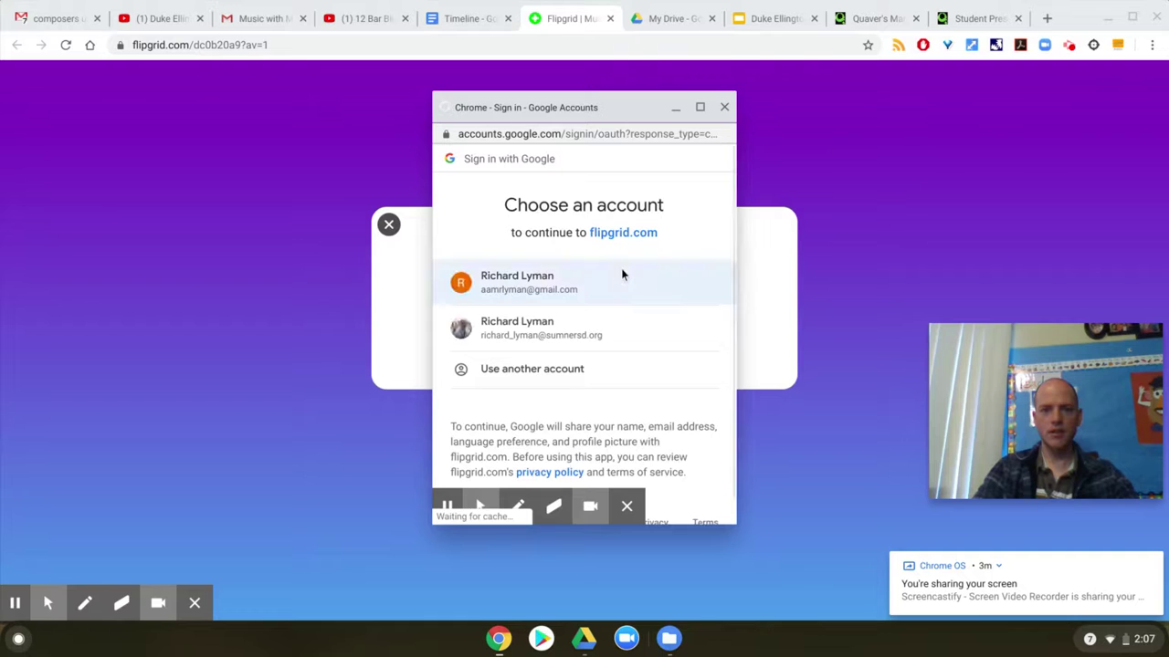
{"action": "left_click", "coordinate": [602, 327]}
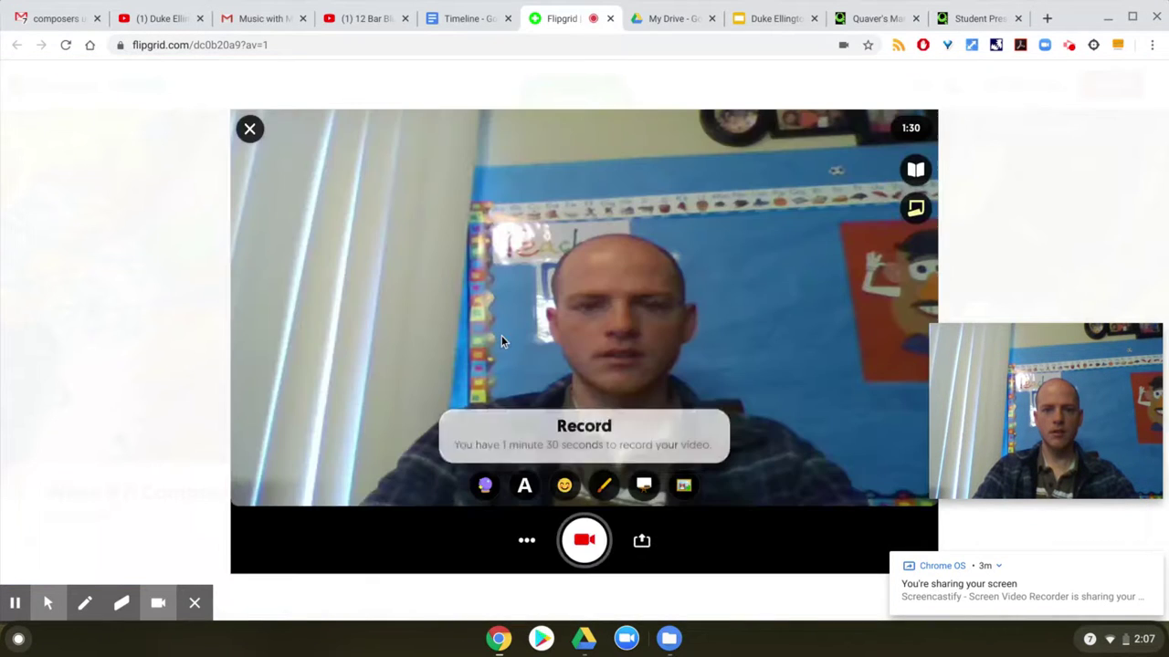
Start a Screen Recording (Beta) that shares the entire screen.
{"action": "left_click", "coordinate": [526, 545]}
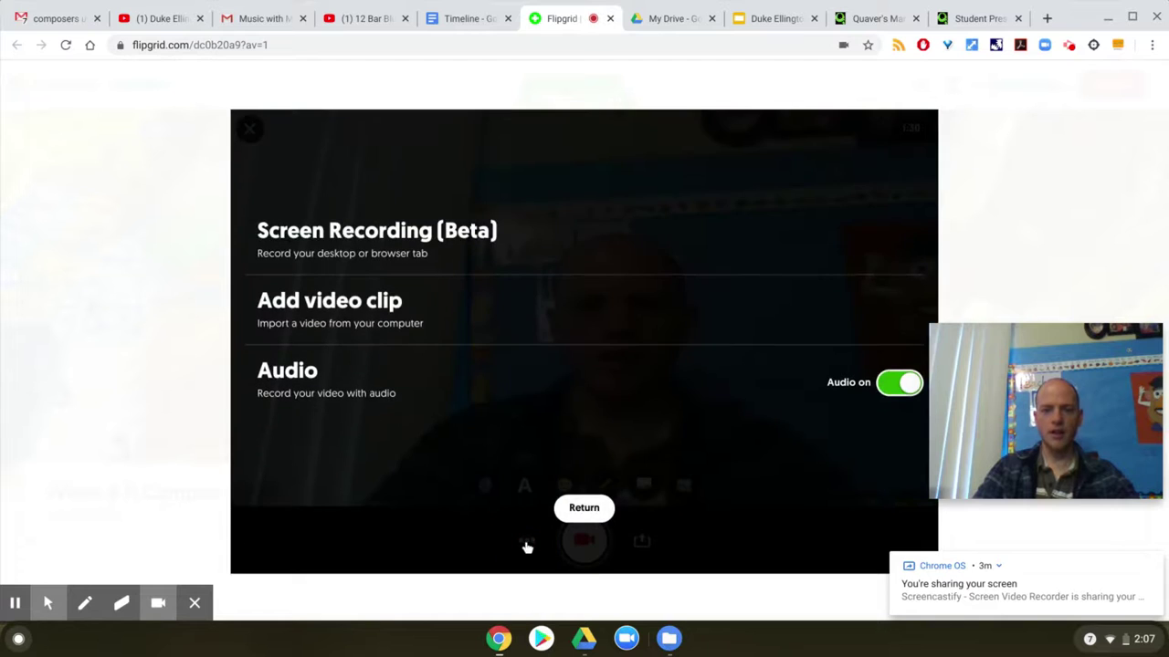
{"action": "left_click", "coordinate": [361, 239]}
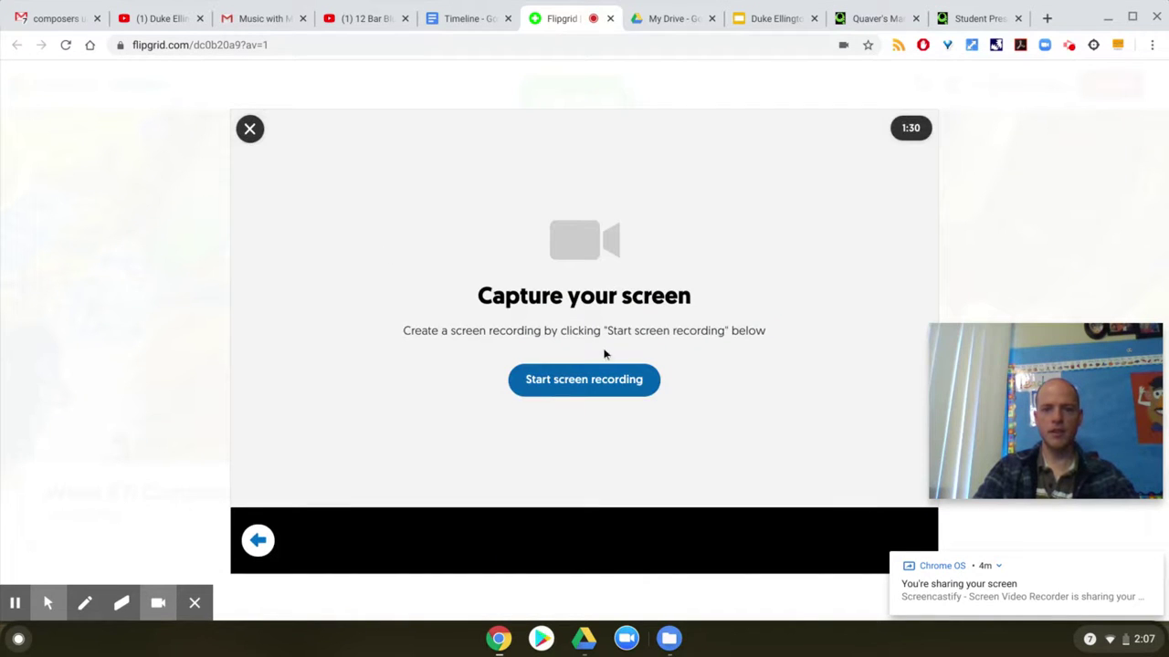
{"action": "left_click", "coordinate": [611, 378]}
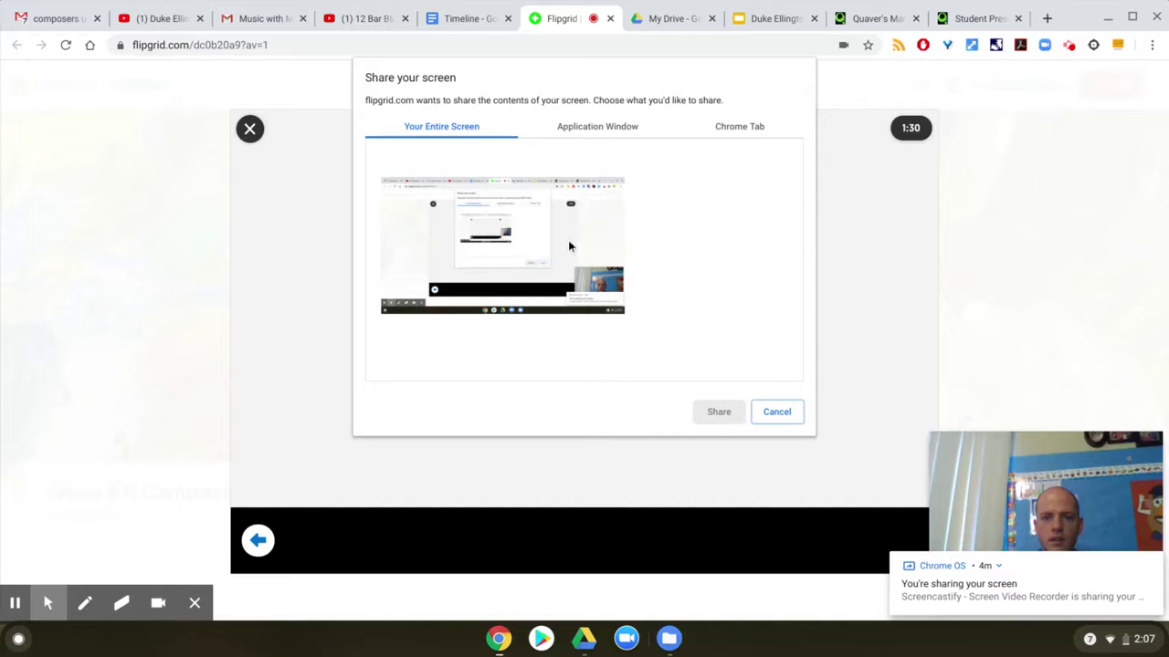
{"action": "left_click", "coordinate": [587, 263]}
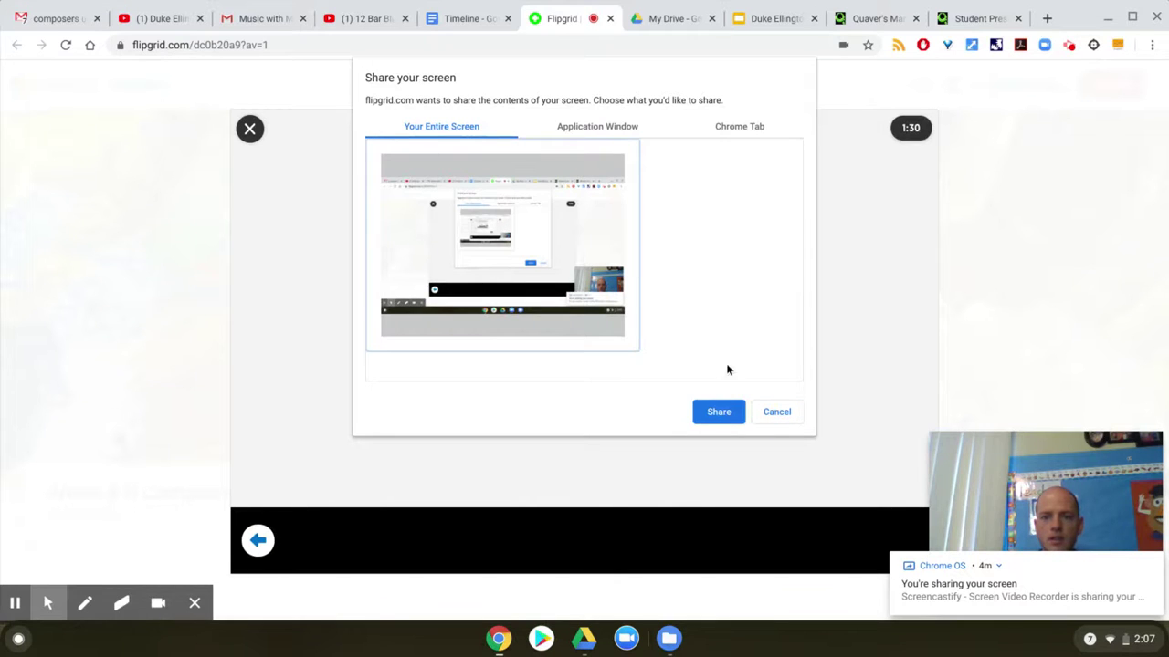
{"action": "left_click", "coordinate": [718, 413]}
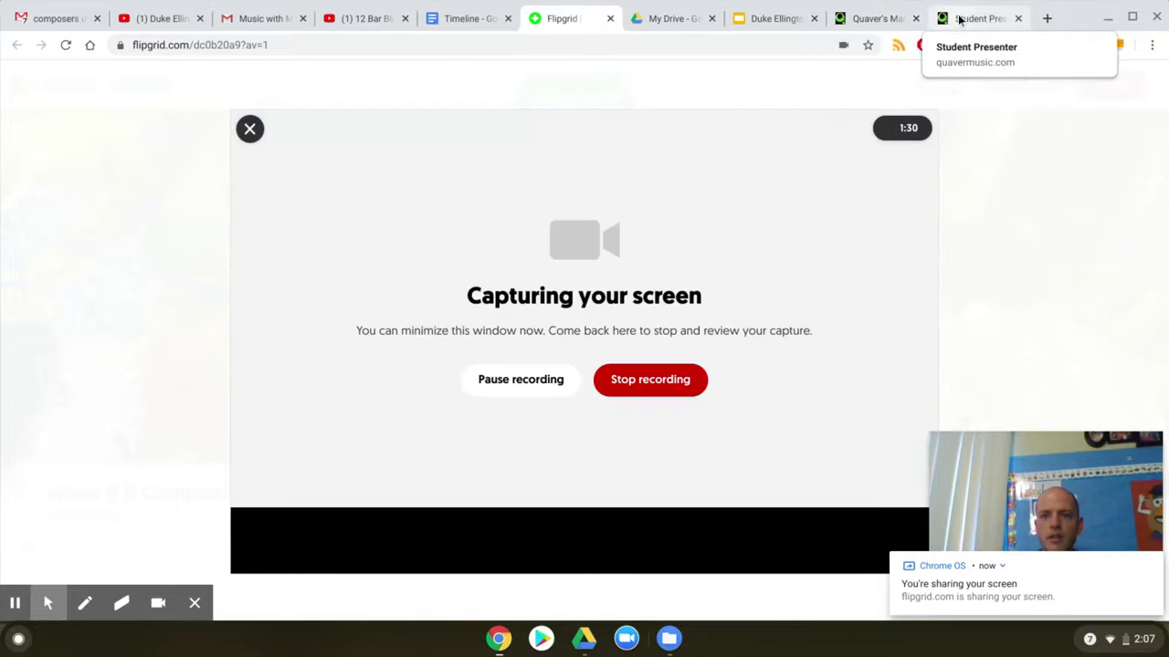
Play the finished 8-measure rock groove in QGrooves Lite for the capture, then stop it and return to Flipgrid.
{"action": "left_click", "coordinate": [960, 20]}
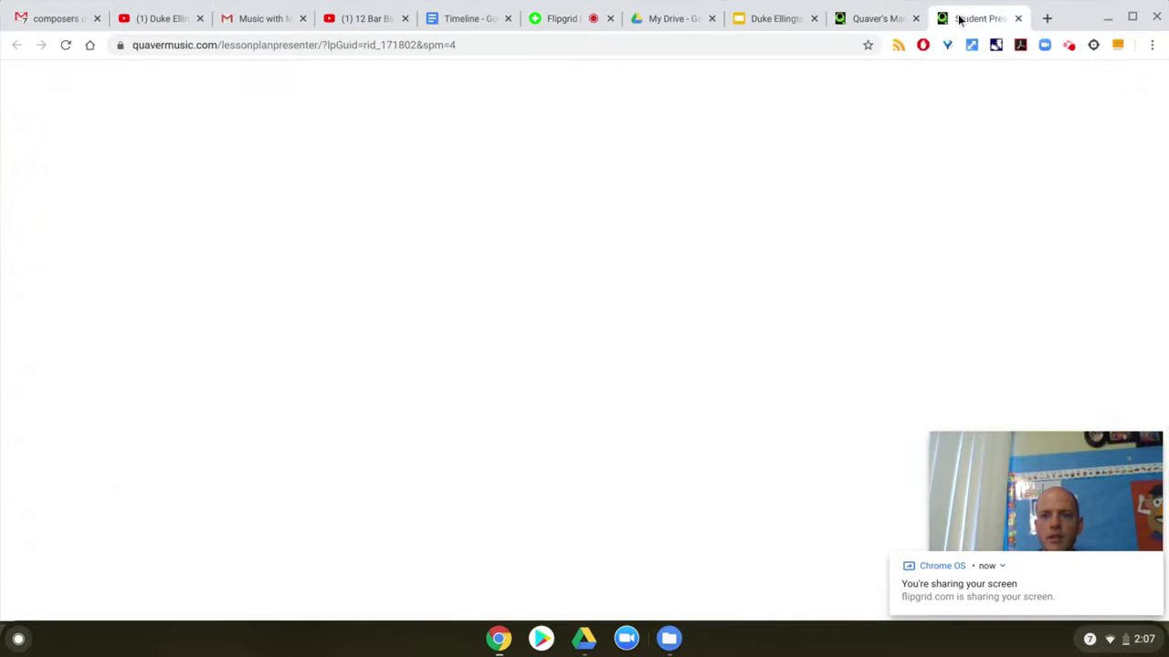
{"action": "left_click", "coordinate": [872, 16]}
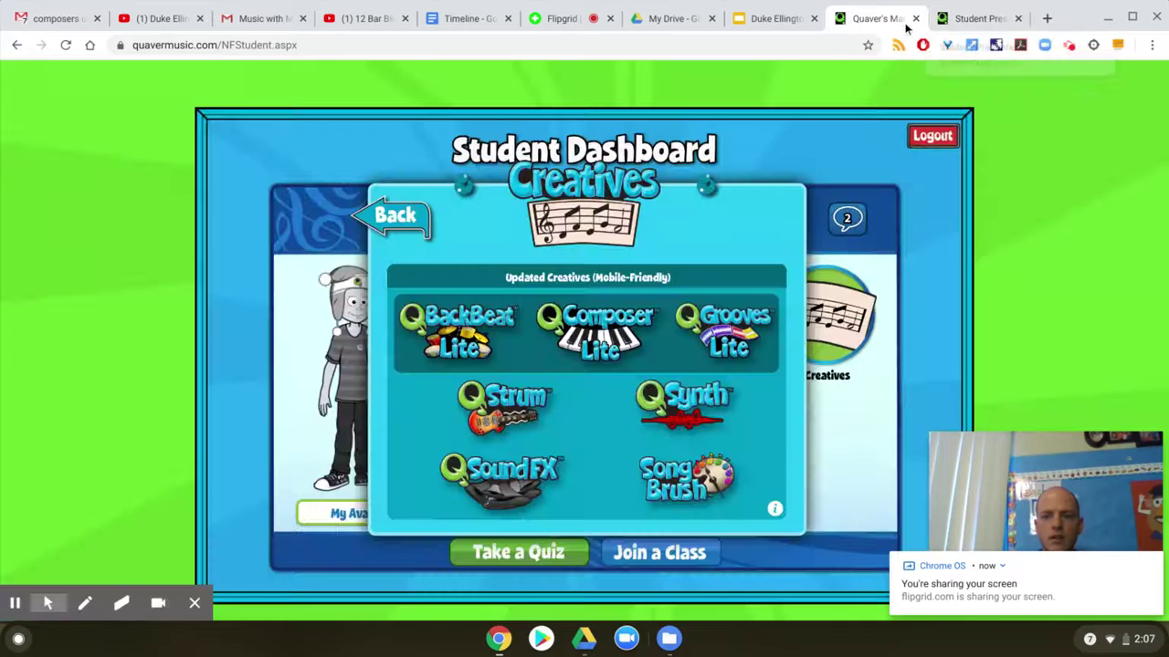
{"action": "left_click", "coordinate": [971, 20]}
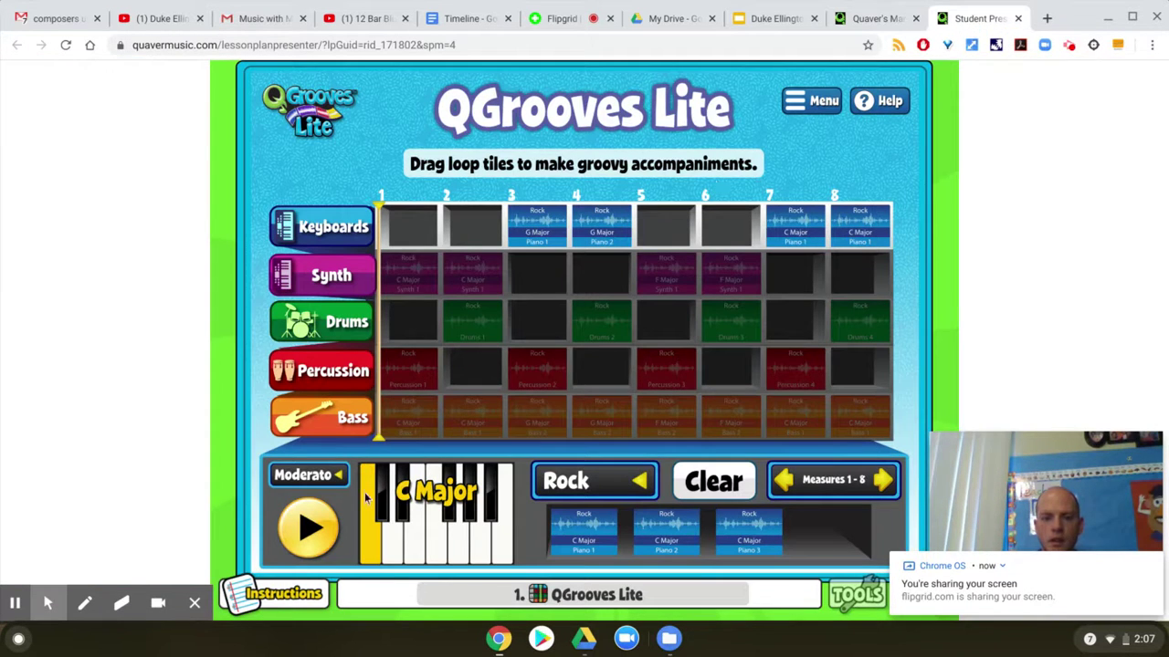
{"action": "left_click", "coordinate": [315, 527]}
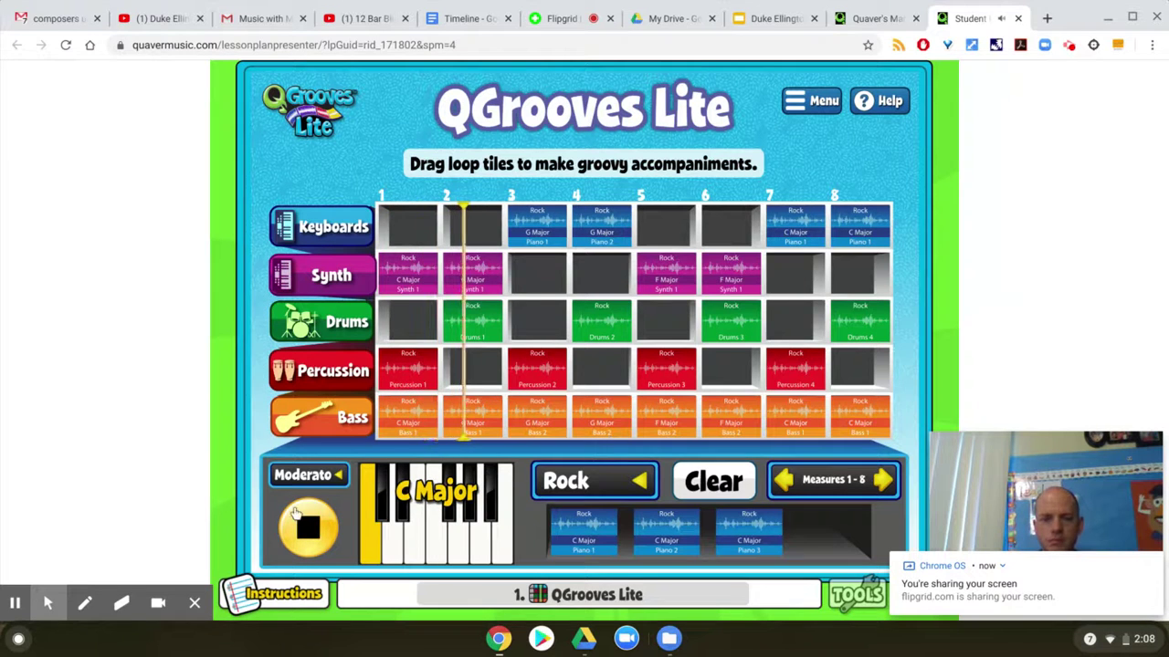
{"action": "left_click", "coordinate": [299, 518]}
{"action": "left_click", "coordinate": [561, 18]}
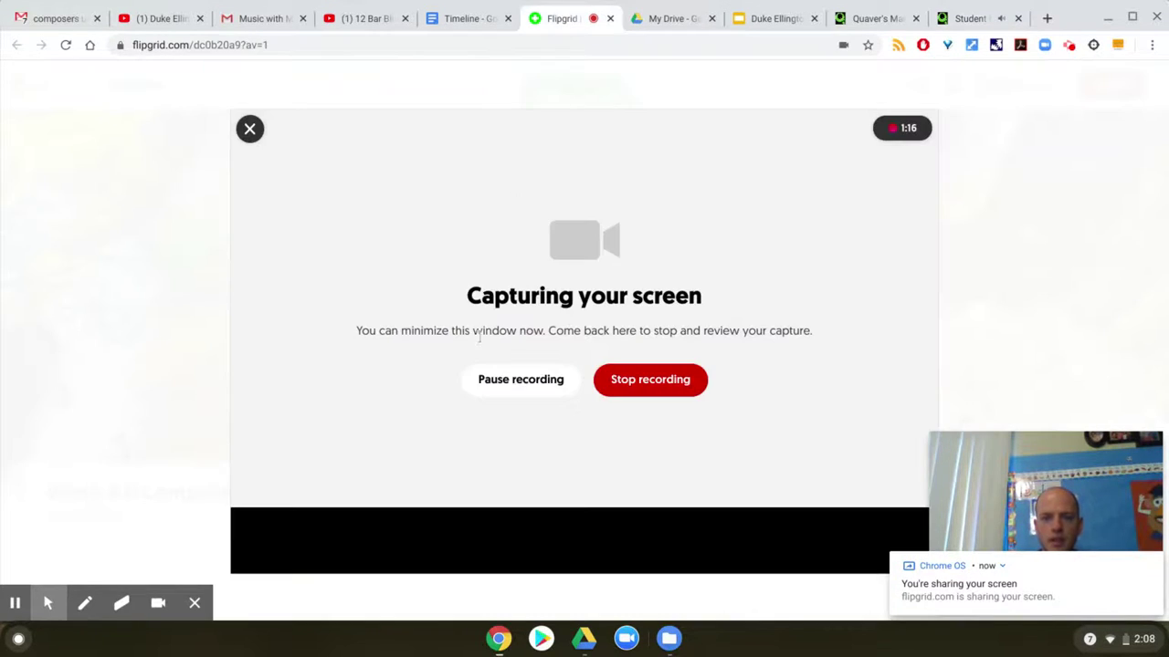